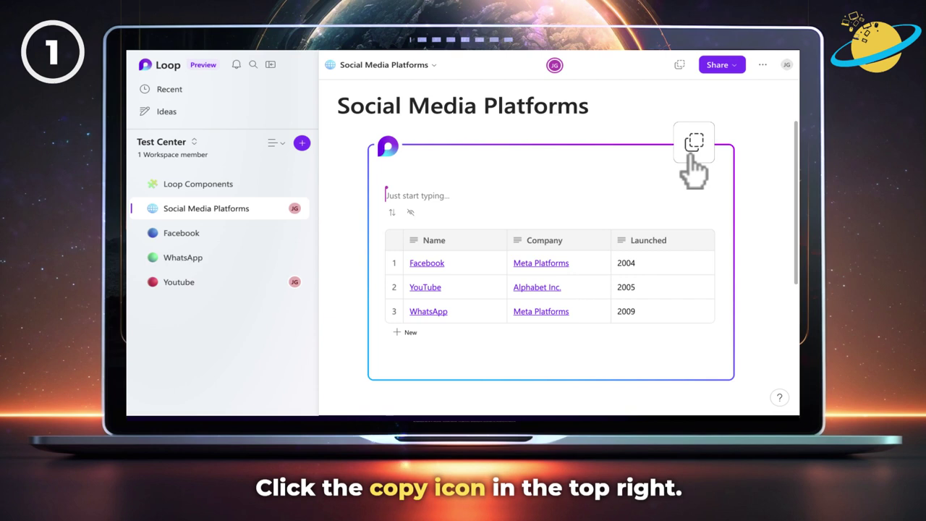
# Copy the link to the social media table component in Loop and paste it mid-canvas on the Project Hub board in Whiteboard
pyautogui.click(693, 145)
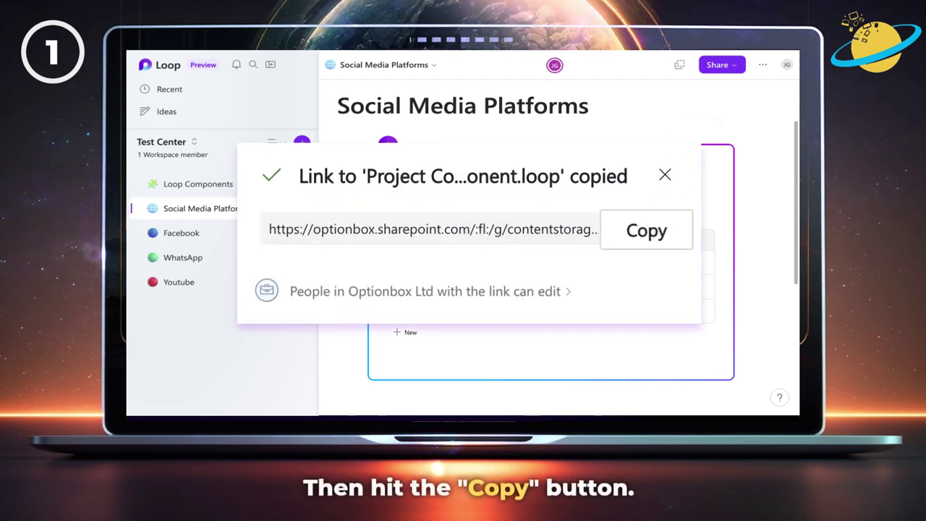
pyautogui.click(646, 246)
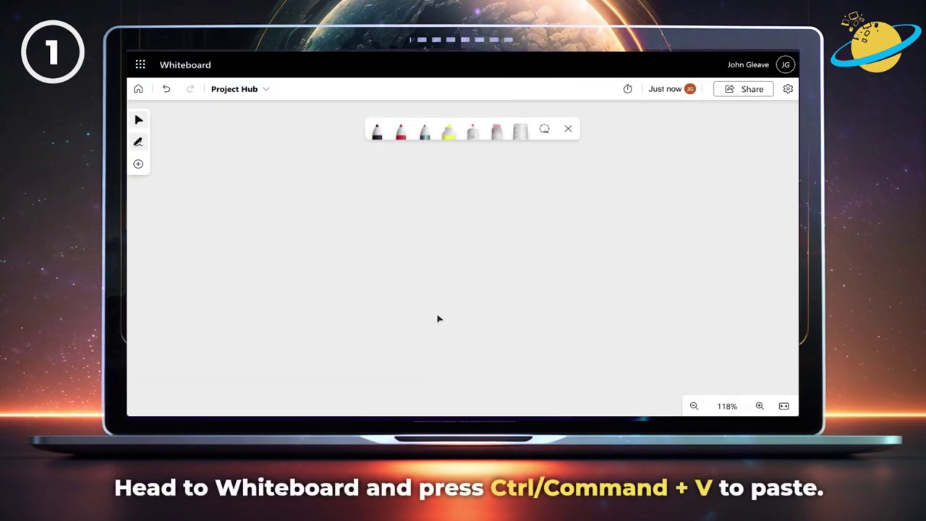
pyautogui.hotkey('ctrl', 'v')
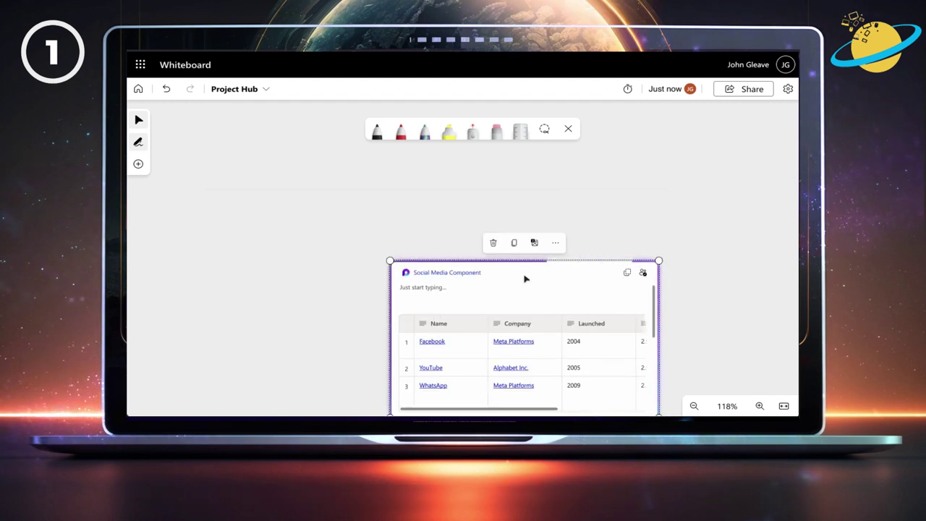
pyautogui.moveTo(526, 277); pyautogui.dragTo(446, 253)
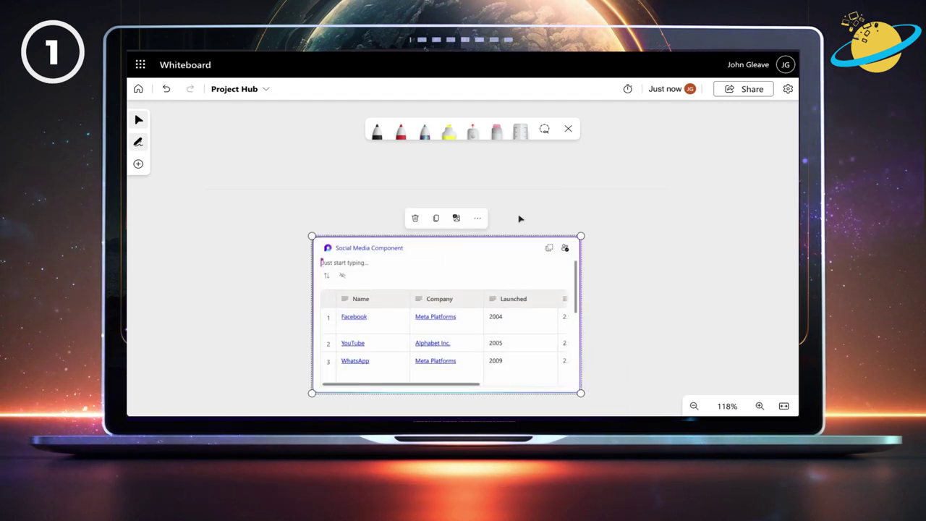
pyautogui.click(605, 235)
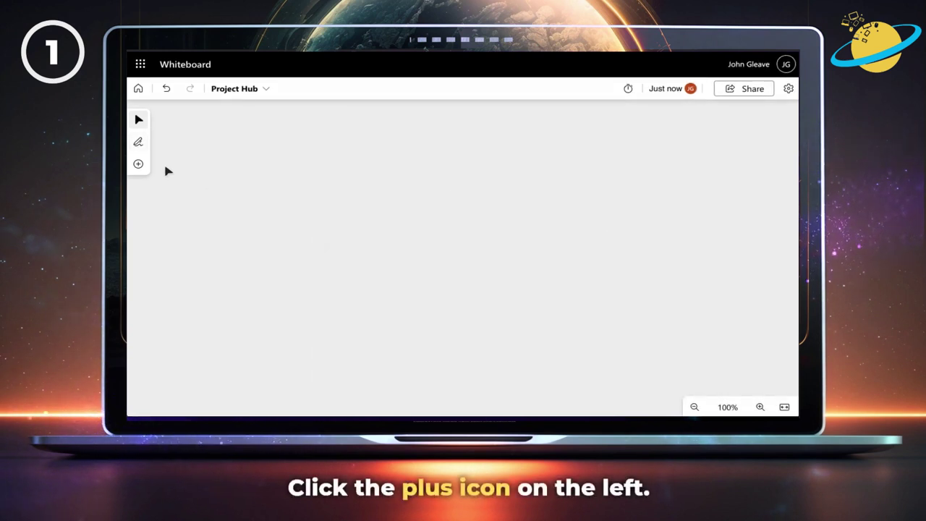
# Insert the copied Loop component link through the Insert Link dialog and move the component up into the middle of the canvas
pyautogui.click(145, 166)
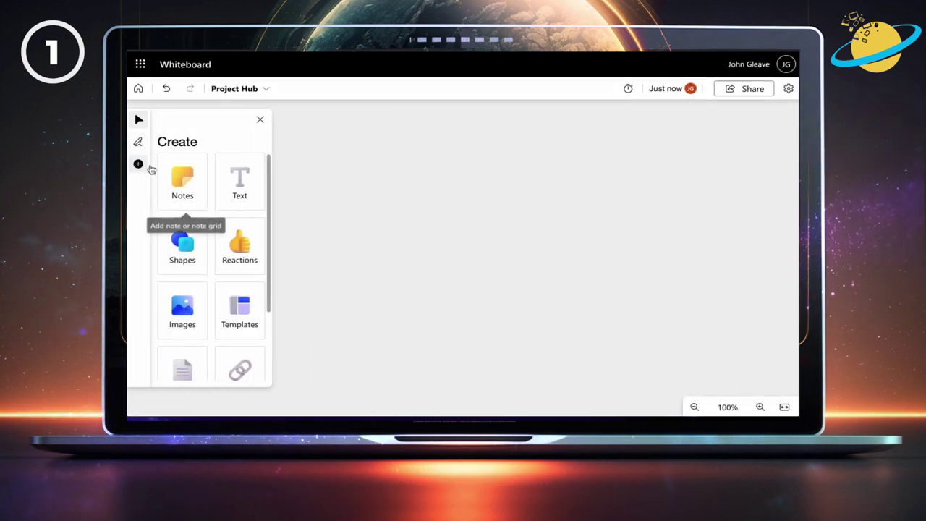
pyautogui.scroll(-3, 207, 169)
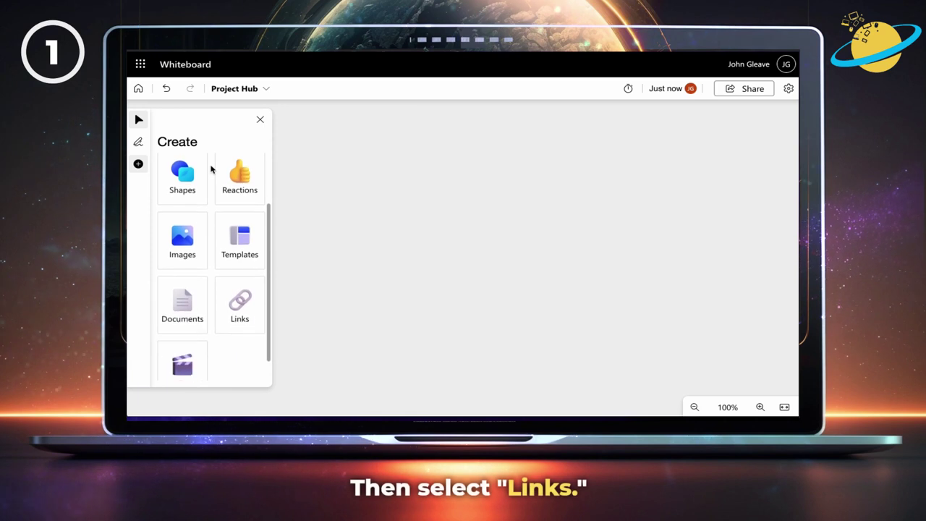
pyautogui.click(236, 297)
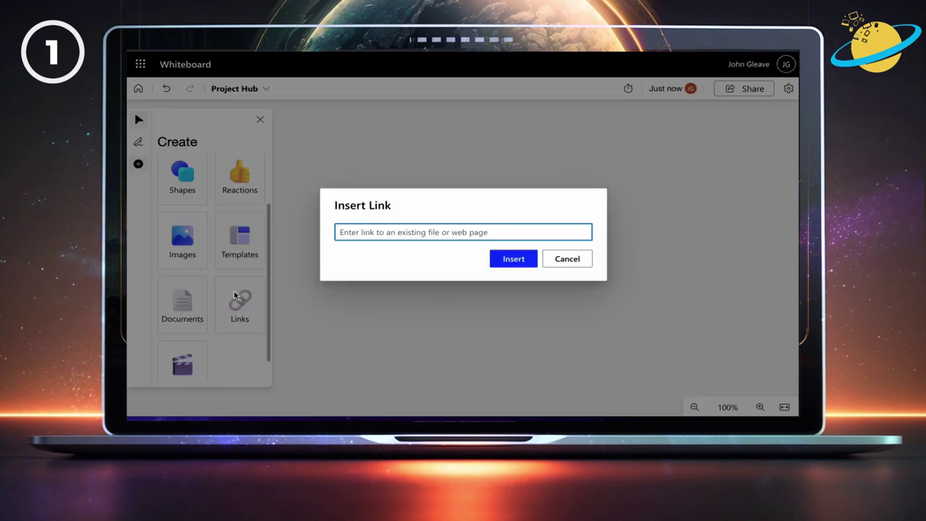
pyautogui.hotkey('ctrl', 'v')
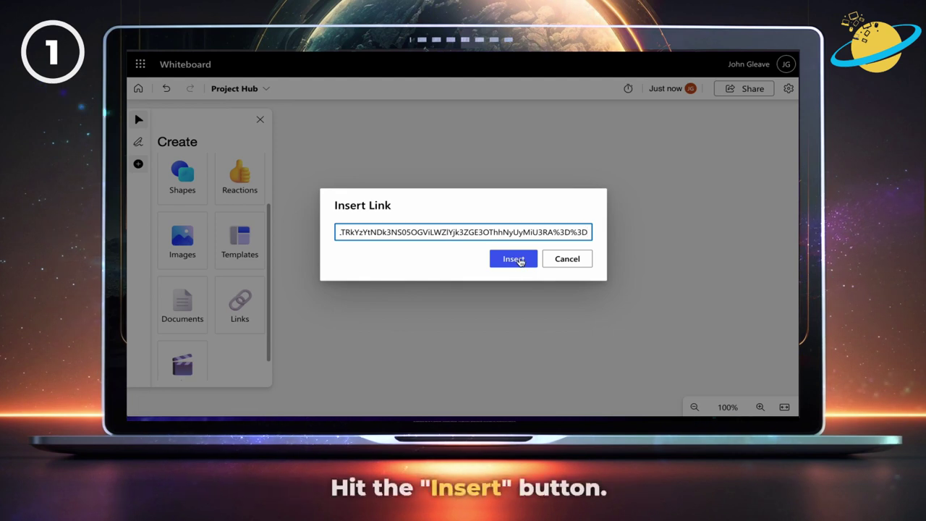
pyautogui.click(514, 260)
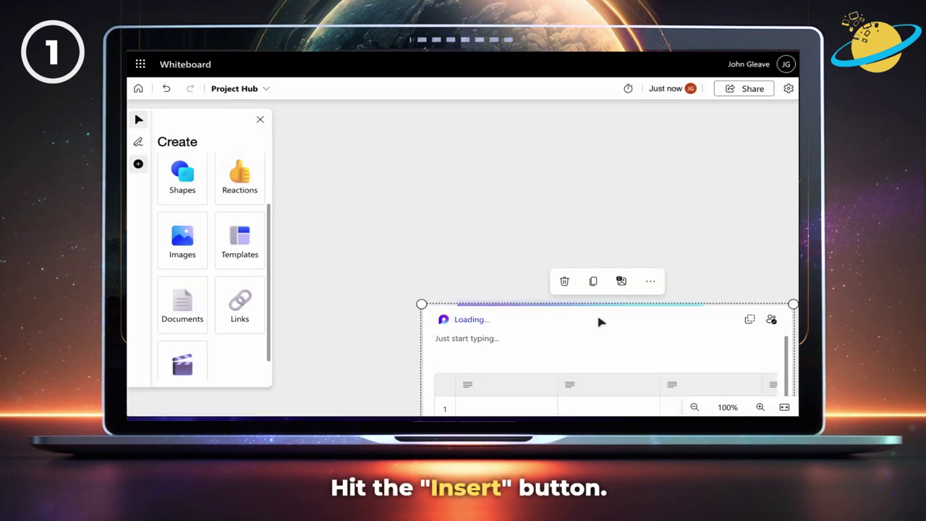
pyautogui.moveTo(601, 321); pyautogui.dragTo(497, 154)
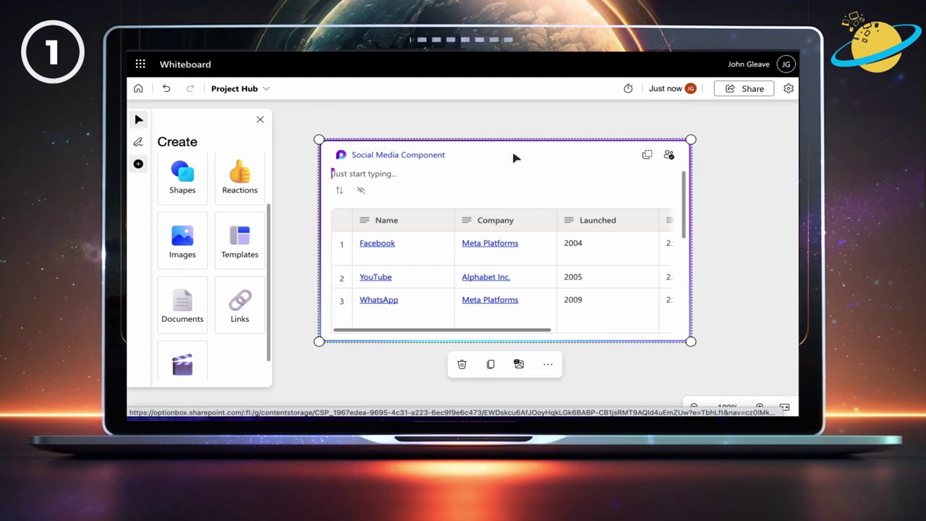
pyautogui.click(734, 163)
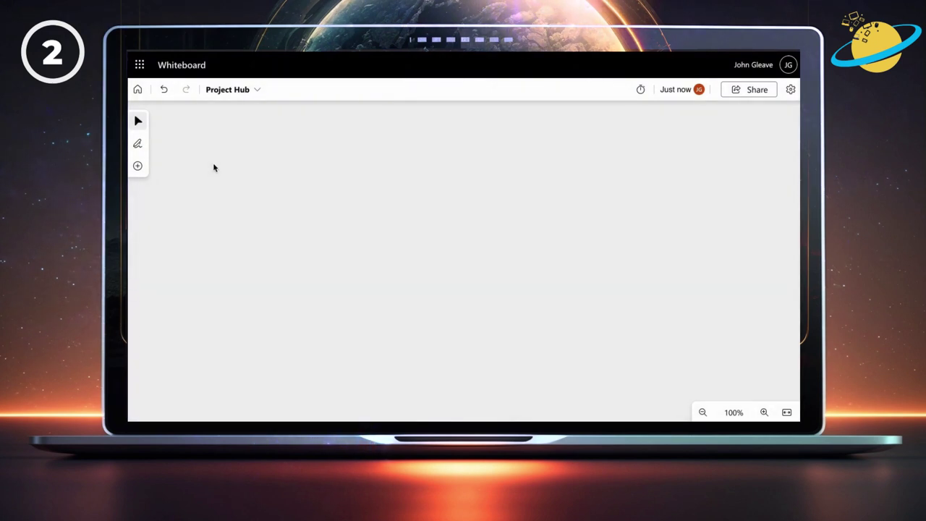
# Find the Kanban template by searching for "kanban" and place it on the empty canvas
pyautogui.click(138, 166)
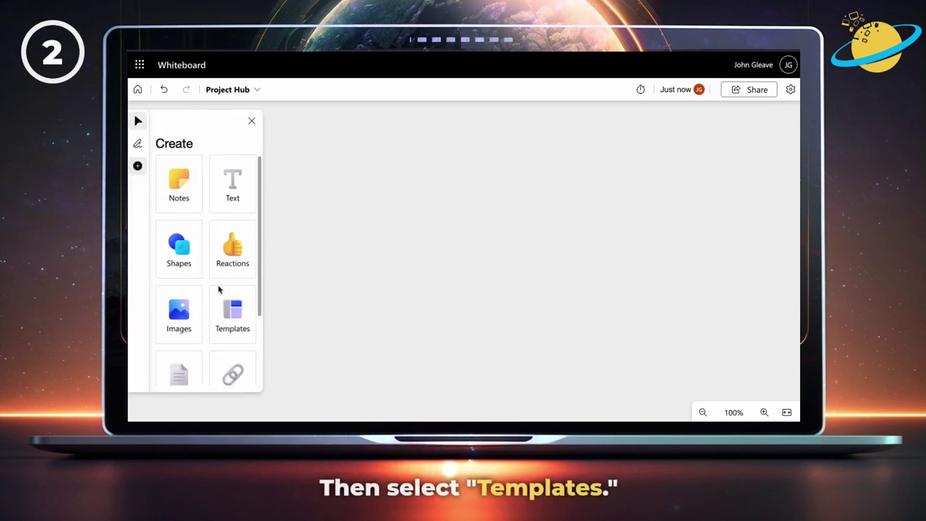
pyautogui.click(236, 311)
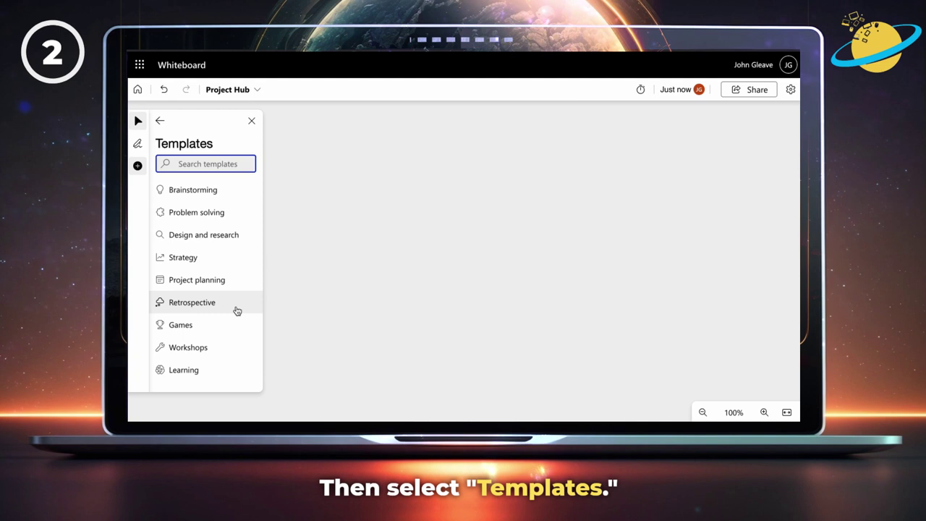
pyautogui.write('kanban')
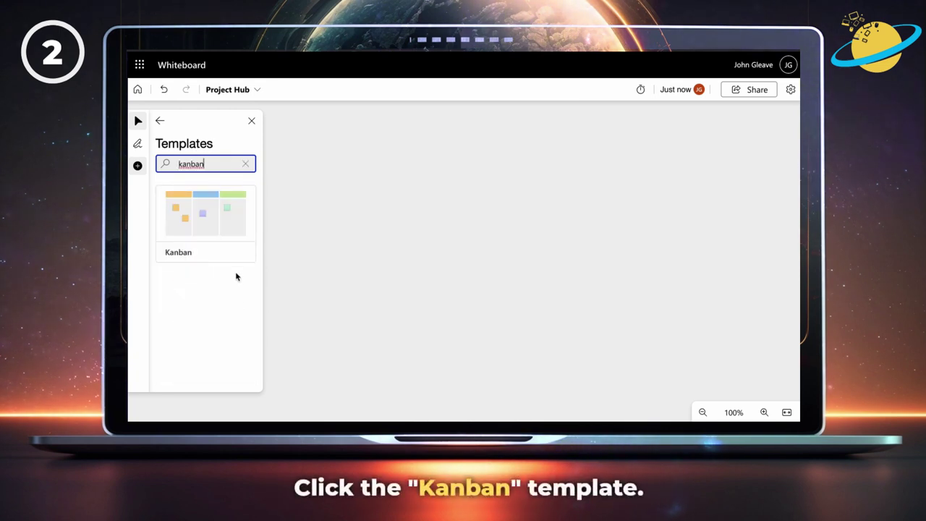
pyautogui.click(234, 235)
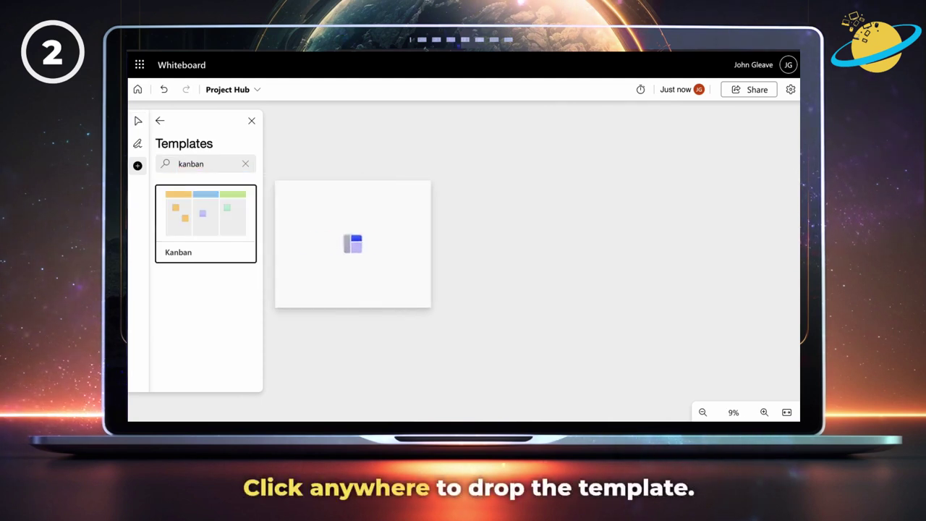
pyautogui.click(478, 243)
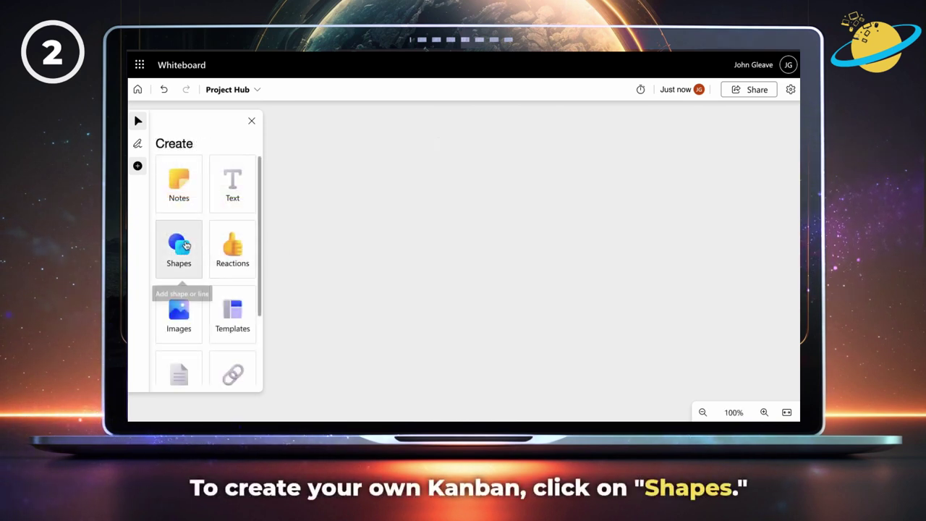
# Draw a tall rectangle on the empty canvas as the first Kanban column, leaving room above it for a header
pyautogui.click(186, 246)
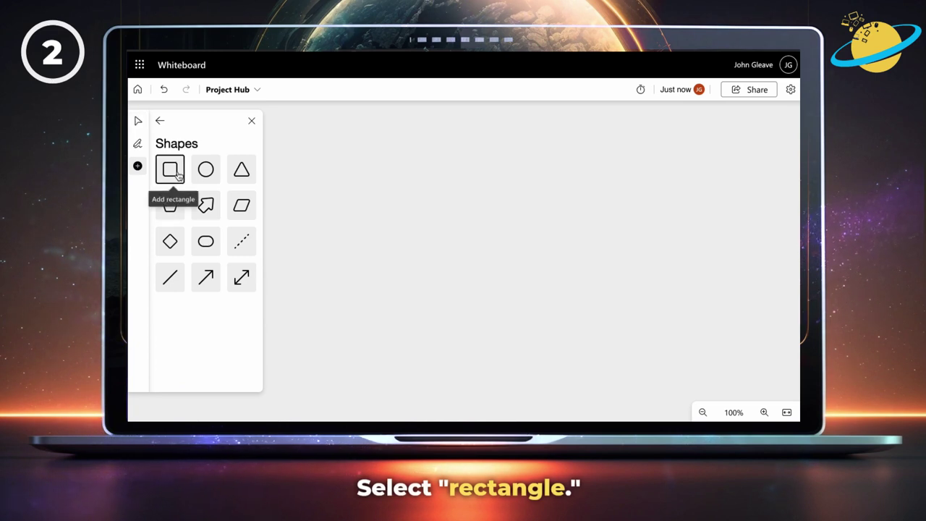
pyautogui.click(174, 172)
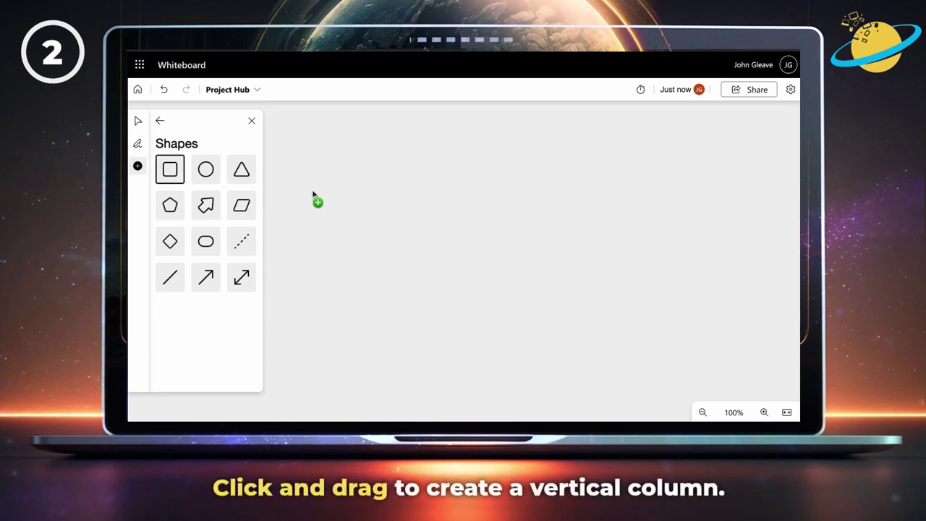
pyautogui.moveTo(313, 192)
pyautogui.mouseDown()
pyautogui.moveTo(406, 327)
pyautogui.moveTo(427, 385)
pyautogui.mouseUp()
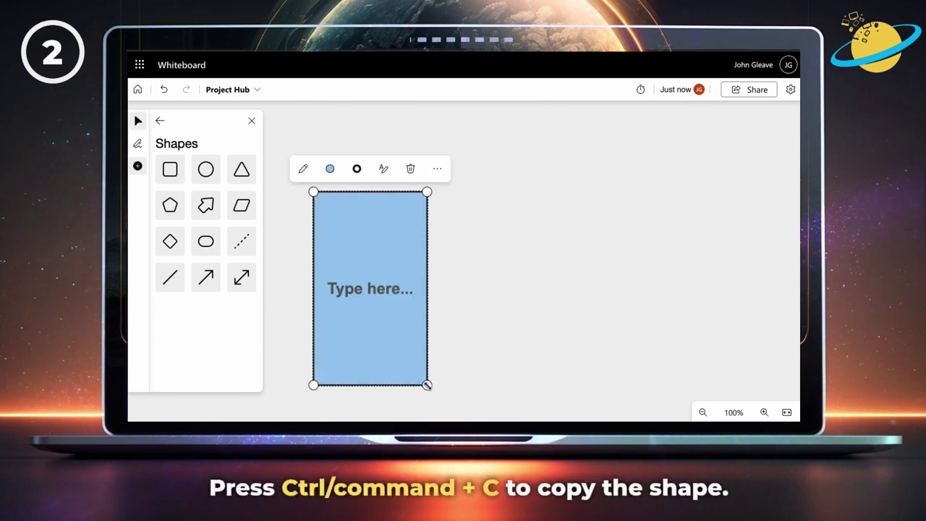
# Duplicate the column rectangle twice and align the copies beside the first to form a row of three evenly spaced columns
pyautogui.hotkey('ctrl', 'c')
pyautogui.hotkey('ctrl', 'v')
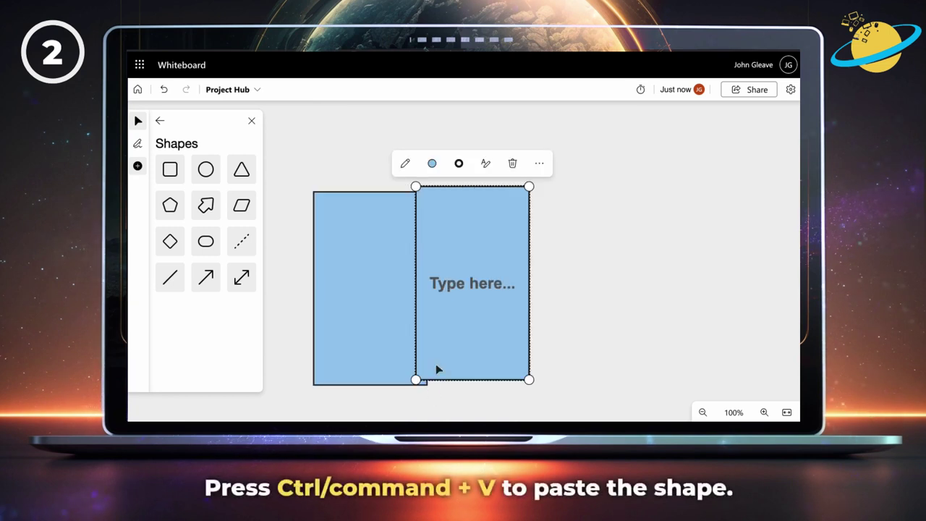
pyautogui.moveTo(473, 242); pyautogui.dragTo(496, 249)
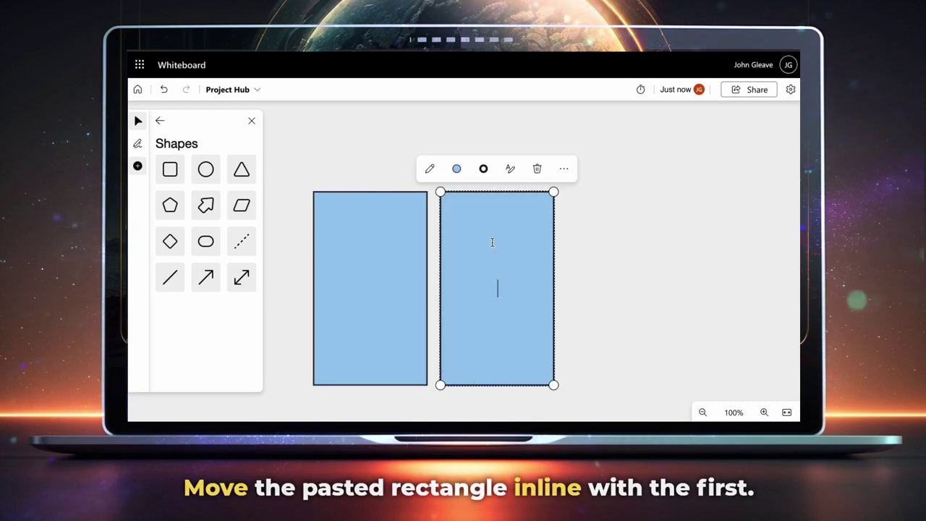
pyautogui.click(577, 254)
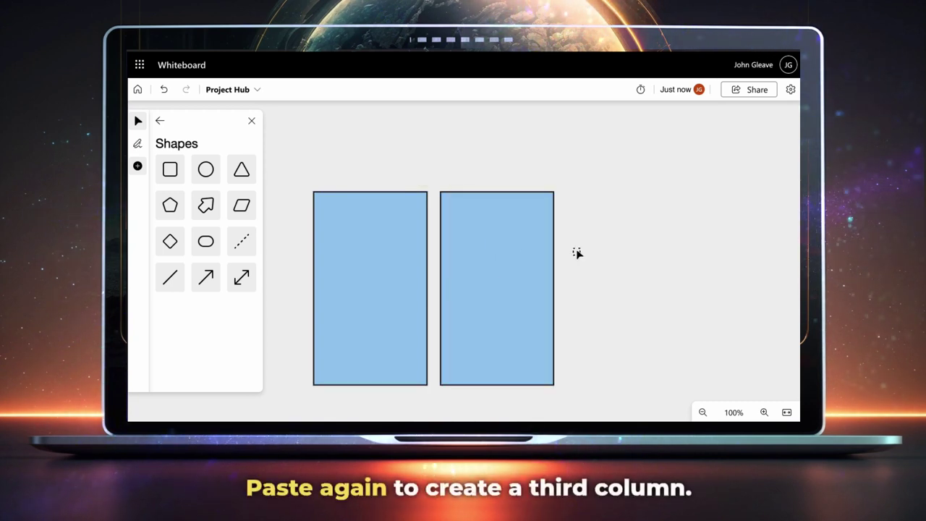
pyautogui.hotkey('ctrl', 'v')
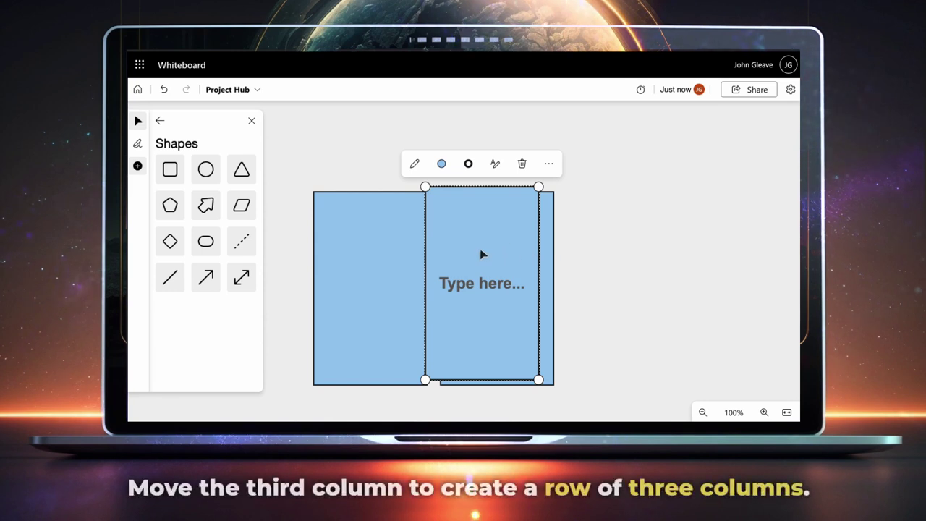
pyautogui.moveTo(481, 253); pyautogui.dragTo(624, 262)
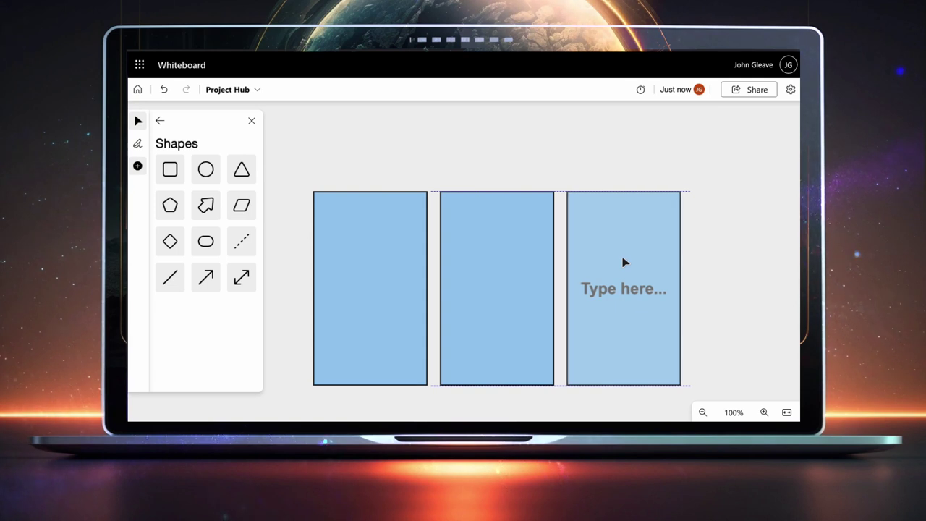
pyautogui.doubleClick(620, 256)
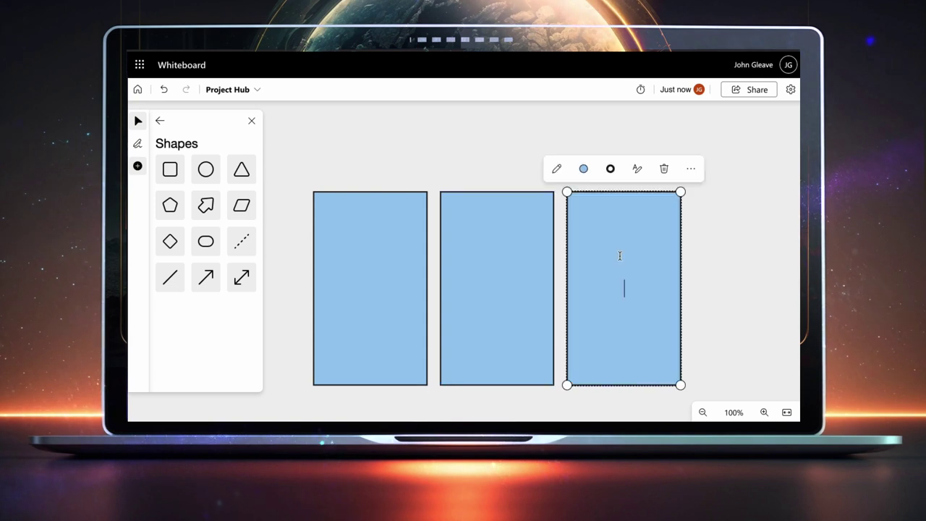
# Paste another copy of the rectangle and shrink it into a header box of matching width above the first column
pyautogui.click(307, 138)
pyautogui.hotkey('ctrl', 'v')
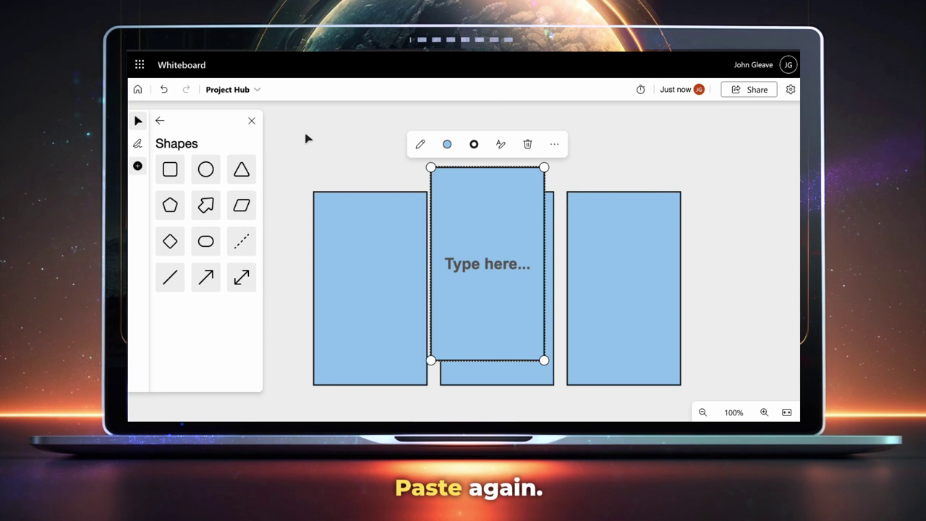
pyautogui.moveTo(504, 362); pyautogui.dragTo(402, 163)
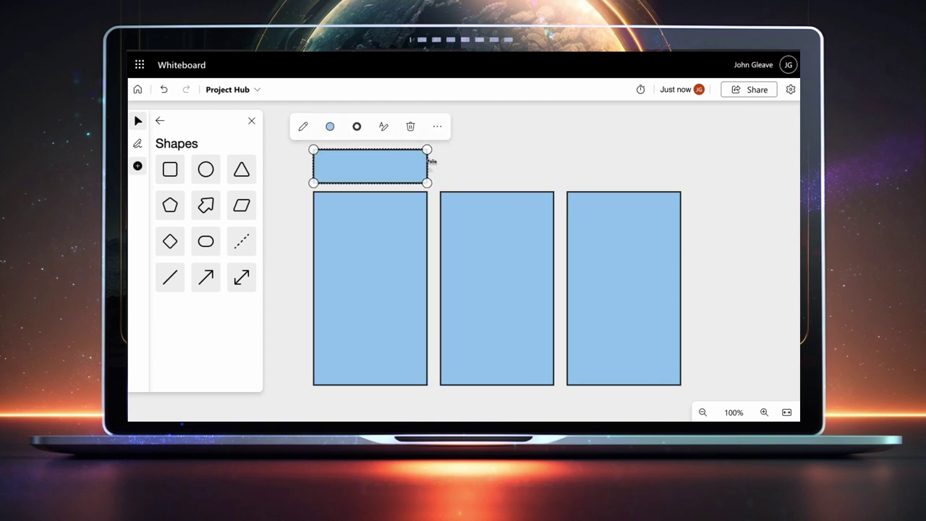
# Duplicate the header box twice and align the copies above the second and third columns
pyautogui.hotkey('ctrl', 'c')
pyautogui.hotkey('ctrl', 'v')
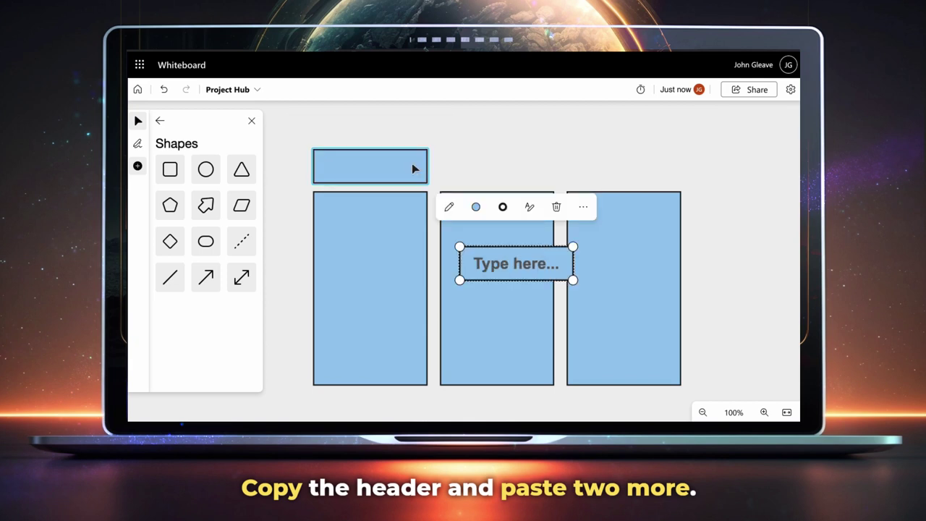
pyautogui.moveTo(514, 259); pyautogui.dragTo(488, 158)
pyautogui.click(625, 147)
pyautogui.hotkey('ctrl', 'v')
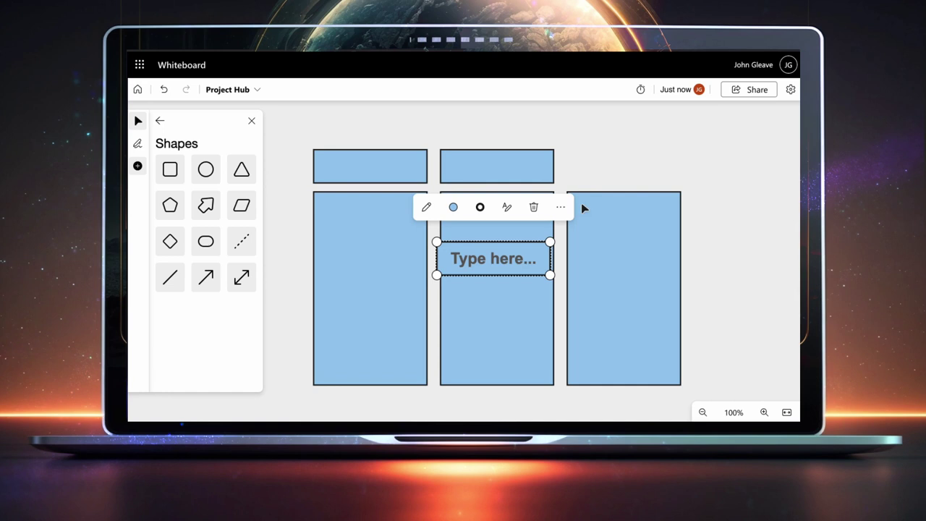
pyautogui.moveTo(531, 255); pyautogui.dragTo(662, 159)
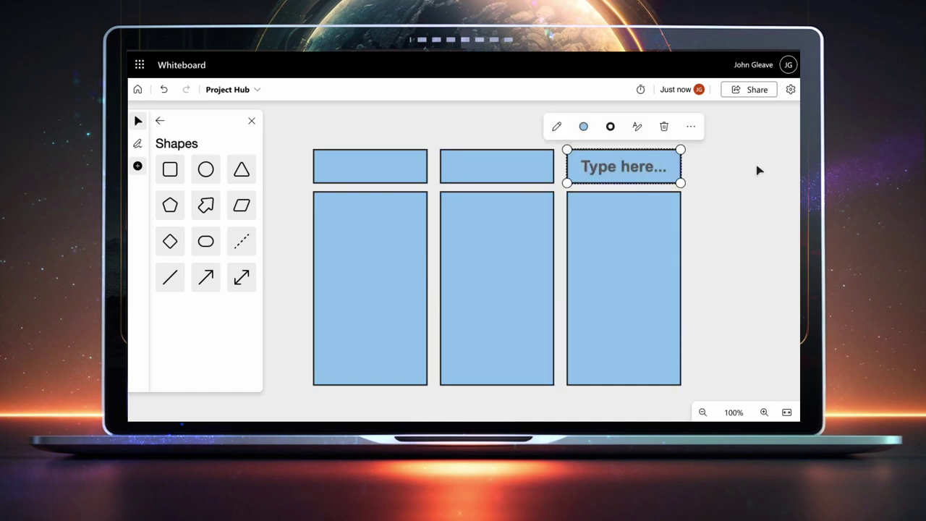
pyautogui.click(760, 170)
# Label the three header boxes "Not Started", "In Progress" and "Completed" in column order
pyautogui.click(347, 167)
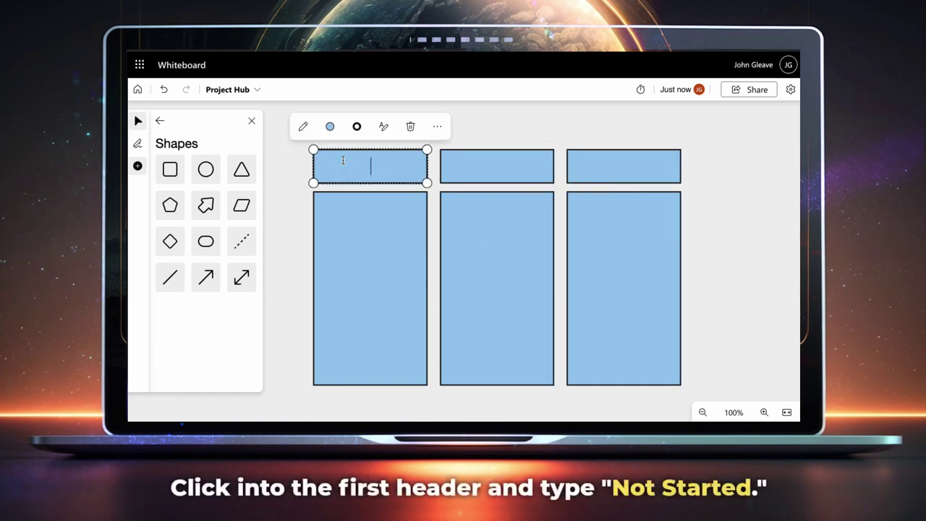
pyautogui.write('Not Started')
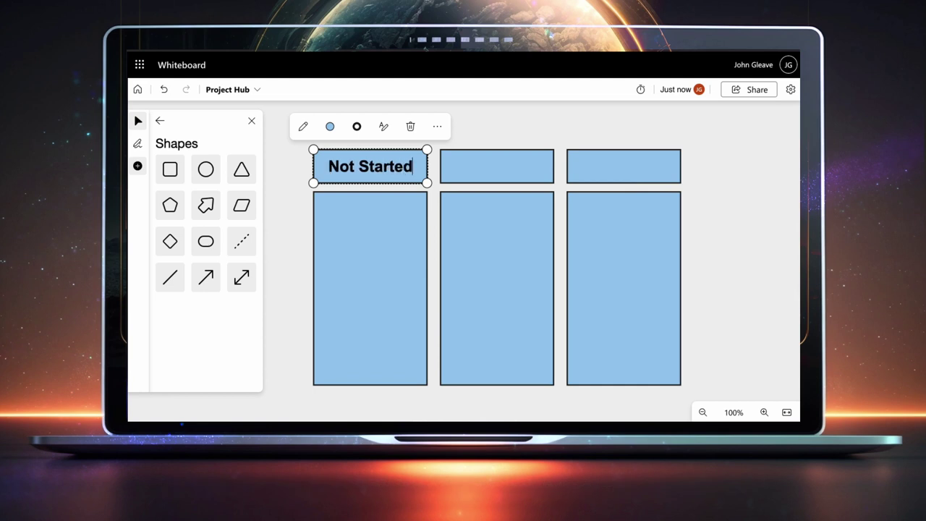
pyautogui.click(483, 167)
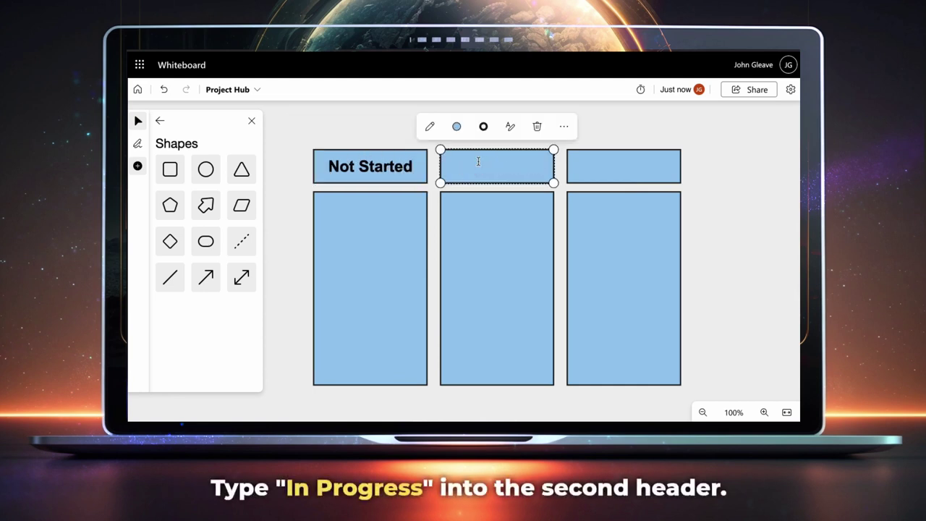
pyautogui.write('In Progress')
pyautogui.click(601, 167)
pyautogui.write('C')
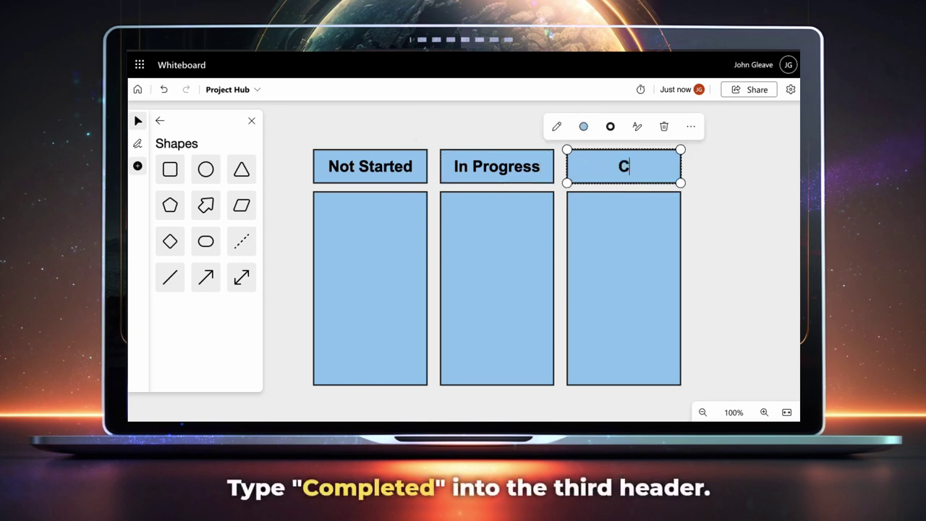
pyautogui.write('ompleted')
pyautogui.click(738, 165)
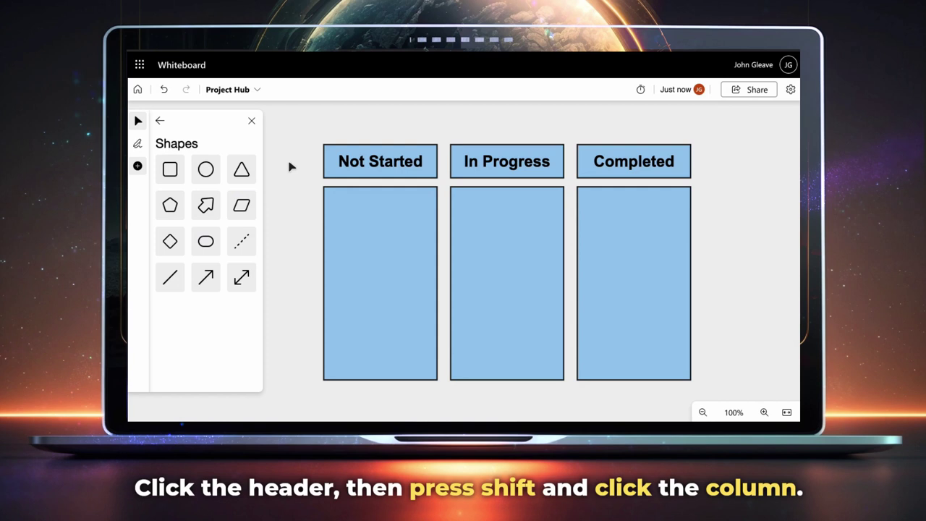
# Fill the Not Started header and its column together with light grey
pyautogui.click(332, 167)
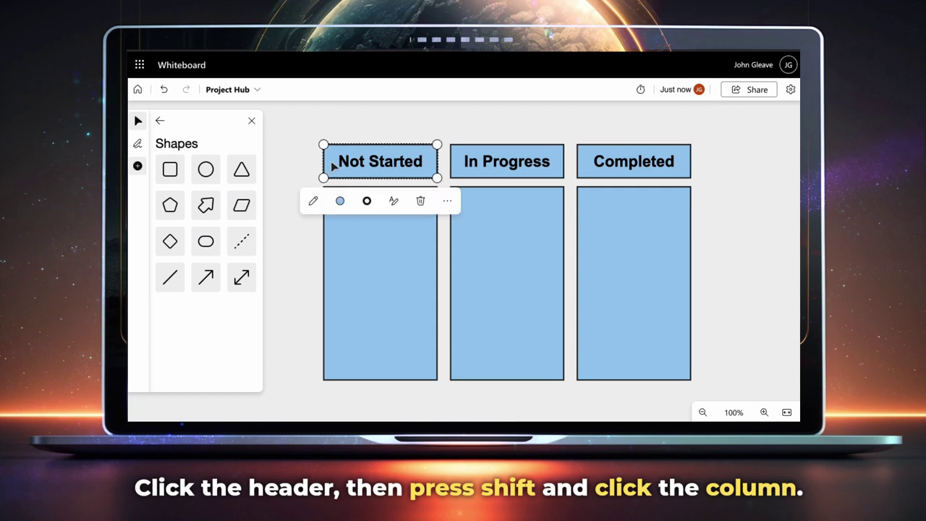
pyautogui.keyDown('shift'); pyautogui.click(343, 260); pyautogui.keyUp('shift')
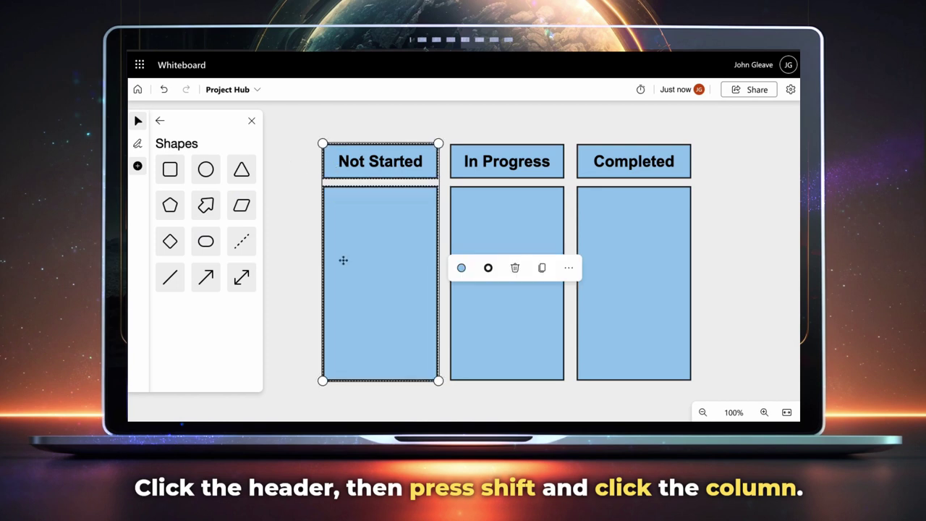
pyautogui.click(461, 268)
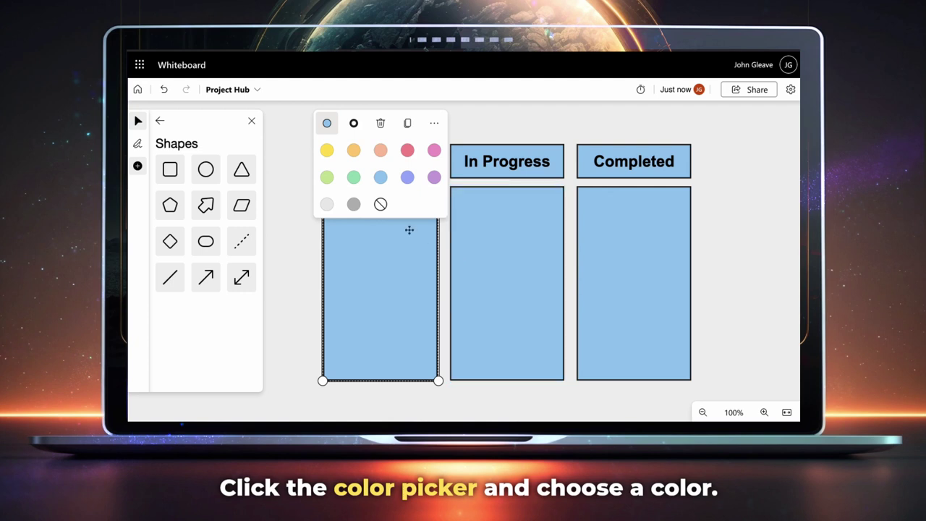
pyautogui.click(327, 204)
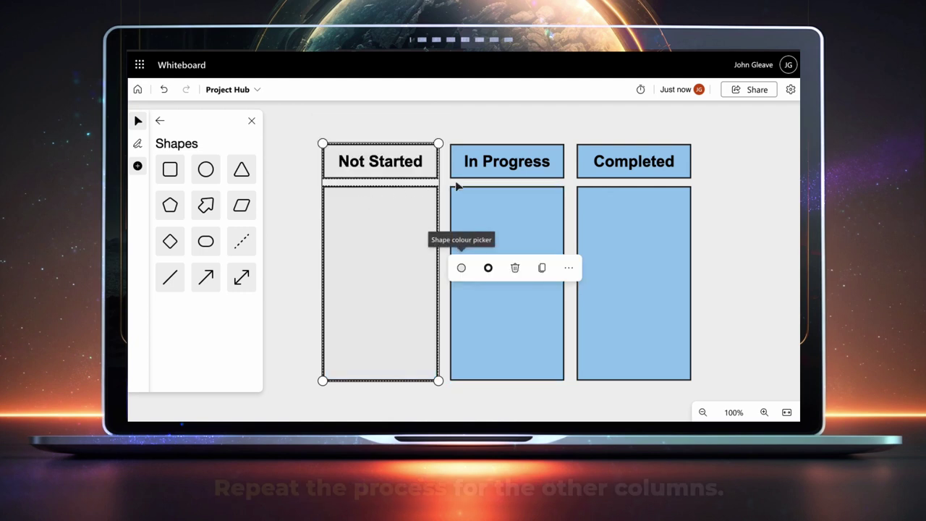
# Fill the In Progress header and its column together with orange
pyautogui.click(478, 172)
pyautogui.keyDown('shift'); pyautogui.click(486, 251); pyautogui.keyUp('shift')
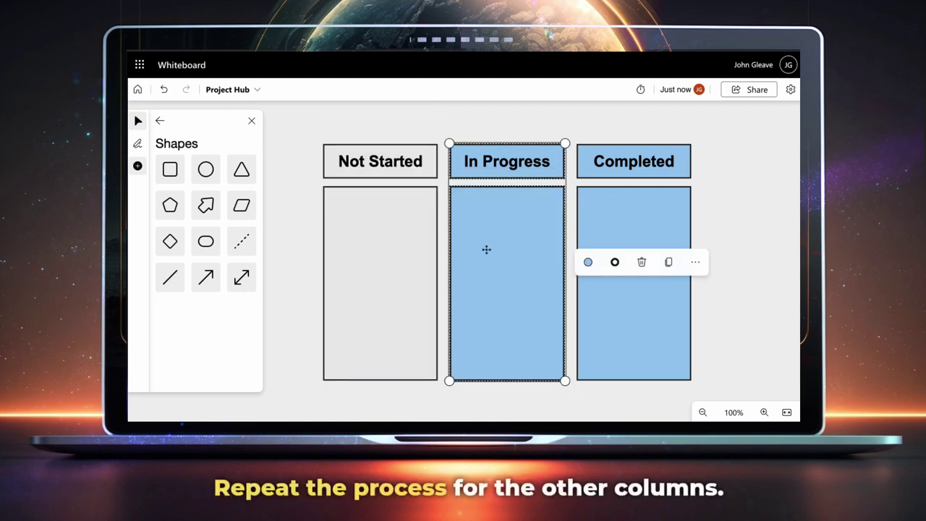
pyautogui.click(588, 262)
pyautogui.click(615, 250)
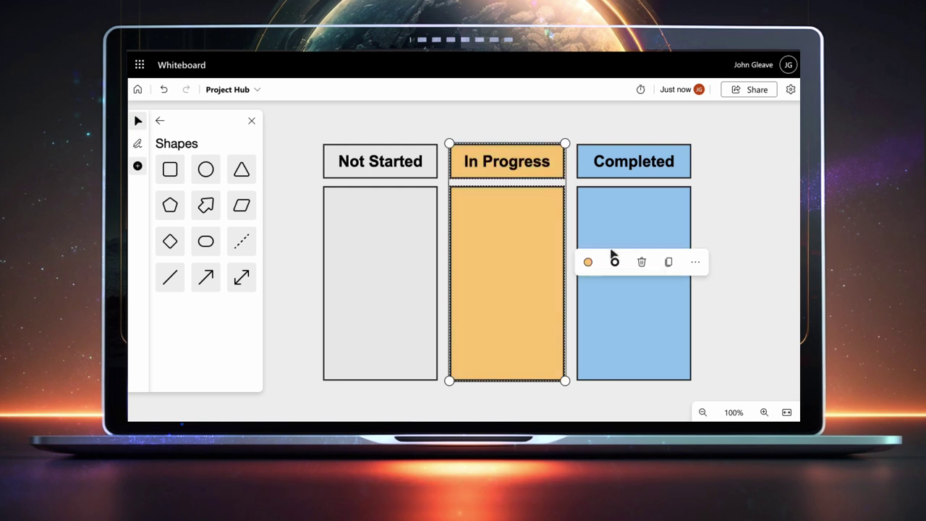
# Fill the Completed header and its column together with mint green and clear the selection
pyautogui.click(631, 163)
pyautogui.keyDown('shift'); pyautogui.click(630, 248); pyautogui.keyUp('shift')
pyautogui.click(449, 268)
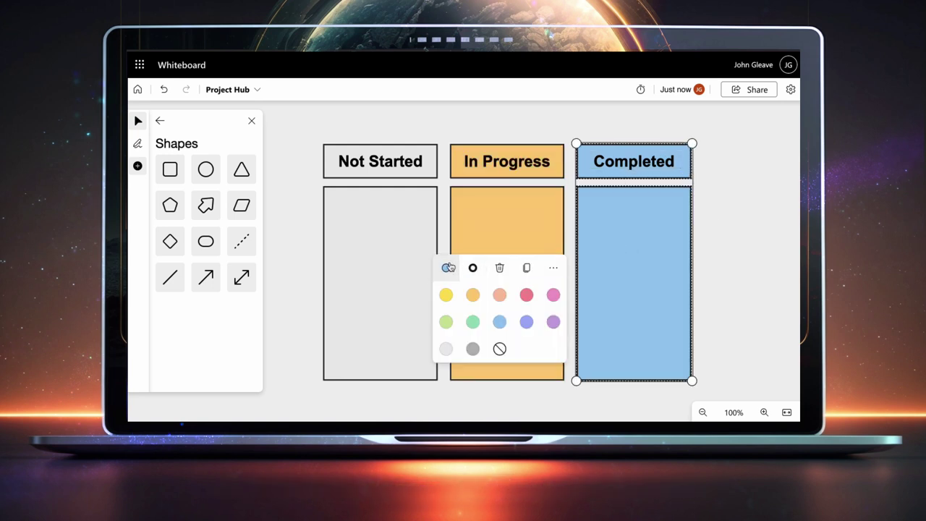
pyautogui.click(472, 323)
pyautogui.click(720, 248)
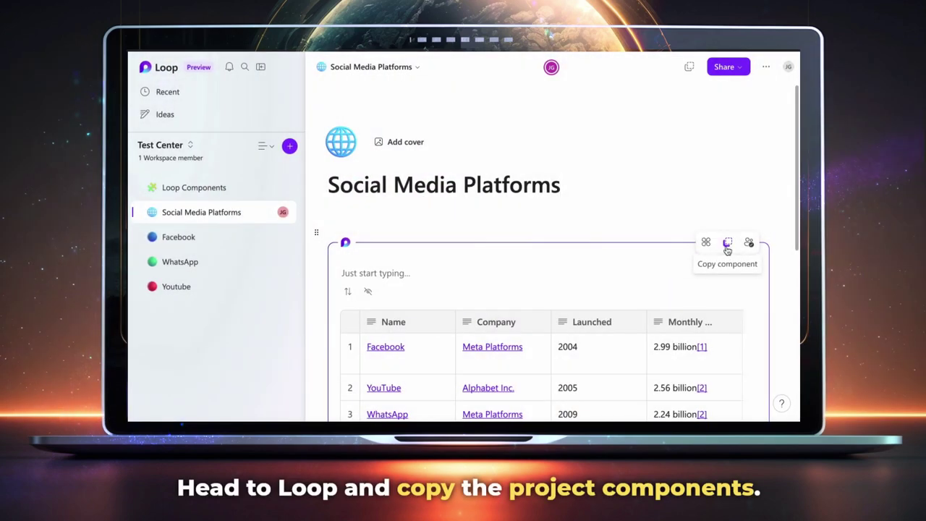
# Copy the Social Media Platforms page as a component in Loop and paste it over the Kanban columns in Whiteboard
pyautogui.click(689, 69)
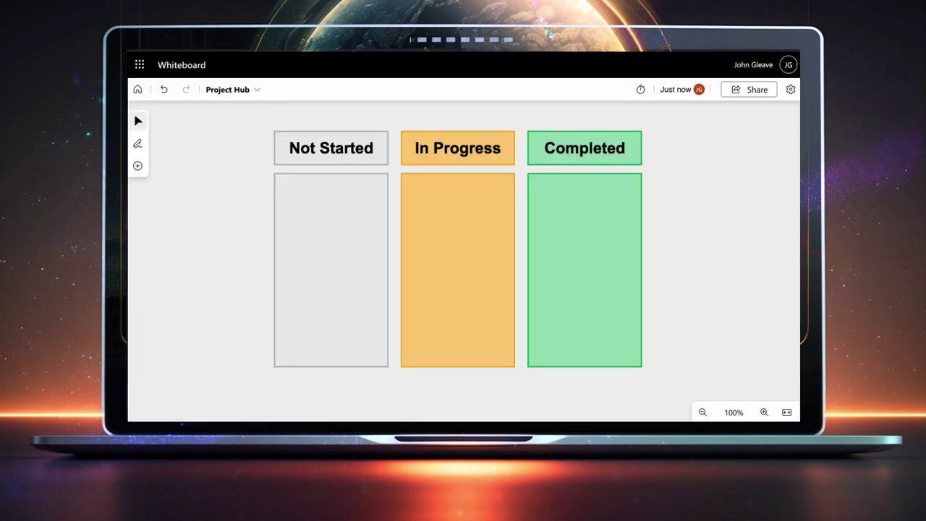
pyautogui.hotkey('ctrl', 'v')
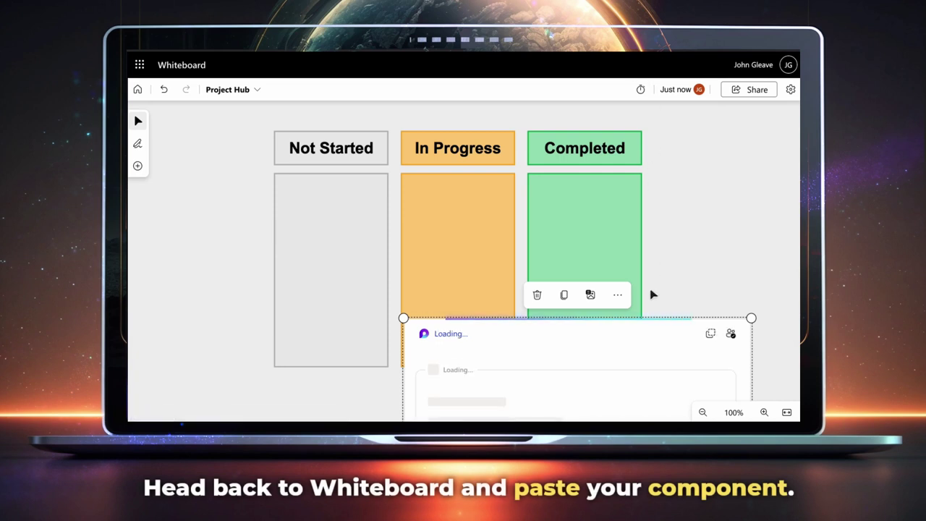
pyautogui.moveTo(654, 337); pyautogui.dragTo(517, 205)
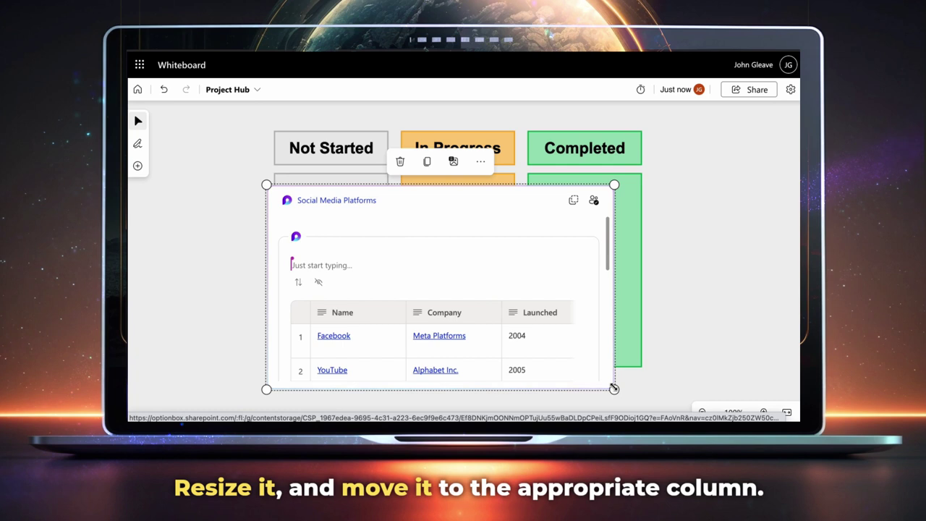
# Shrink the Social Media Platforms component to less than column width and centre it near the top of the Not Started column
pyautogui.moveTo(614, 388); pyautogui.dragTo(374, 211)
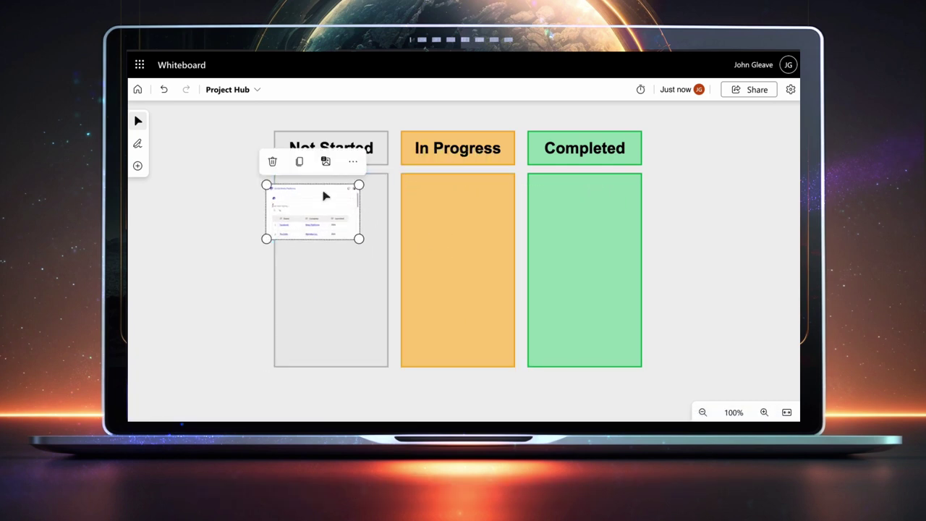
pyautogui.moveTo(322, 197)
pyautogui.mouseDown()
pyautogui.moveTo(230, 220)
pyautogui.moveTo(327, 194)
pyautogui.mouseUp()
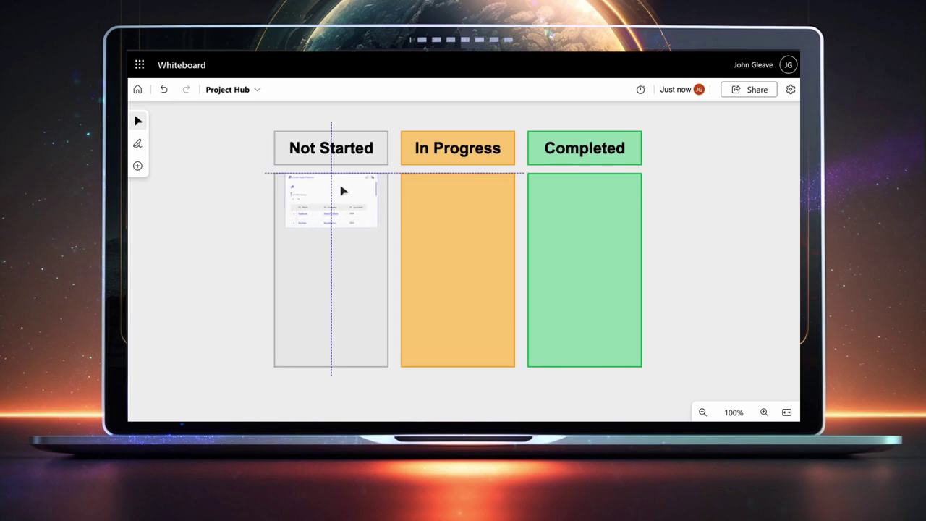
pyautogui.moveTo(343, 190); pyautogui.dragTo(341, 192)
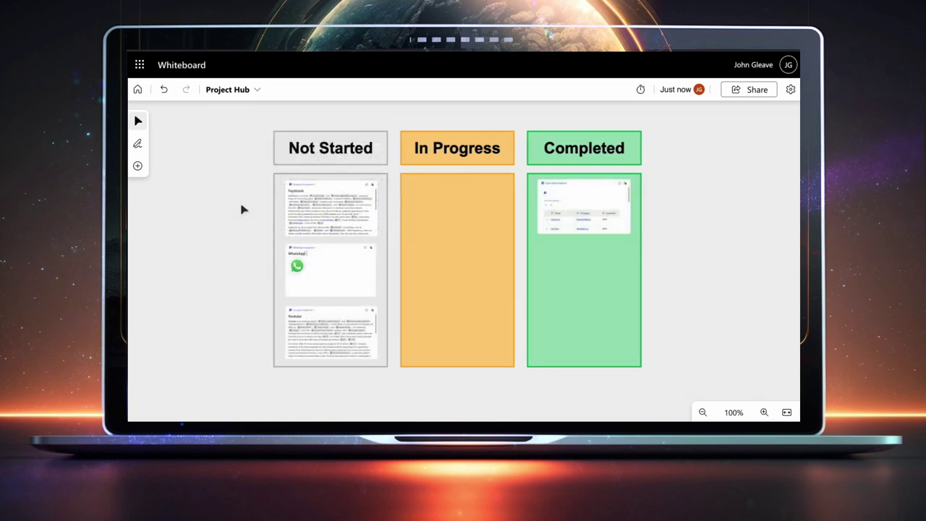
# Move the Facebook and Youtube components from Not Started into the In Progress column, one below the other
pyautogui.moveTo(335, 192); pyautogui.dragTo(464, 190)
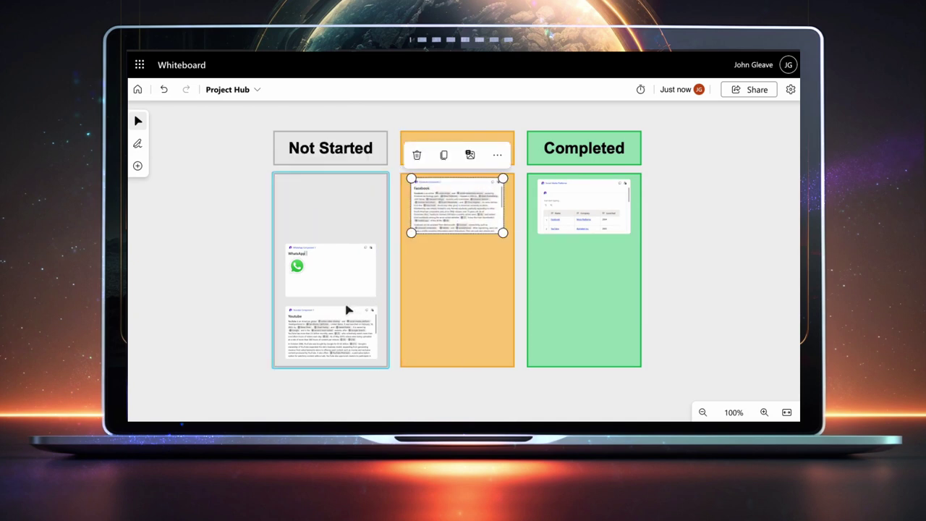
pyautogui.moveTo(351, 311); pyautogui.dragTo(462, 254)
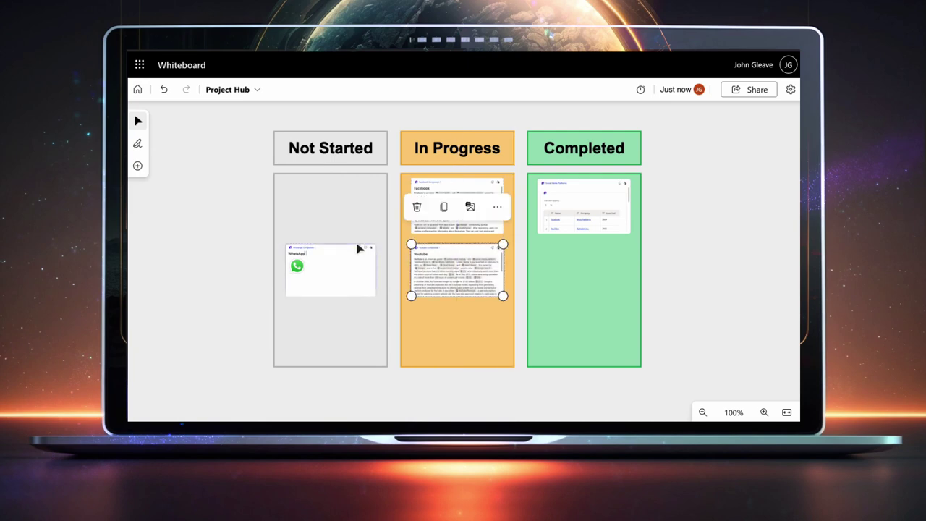
pyautogui.click(239, 234)
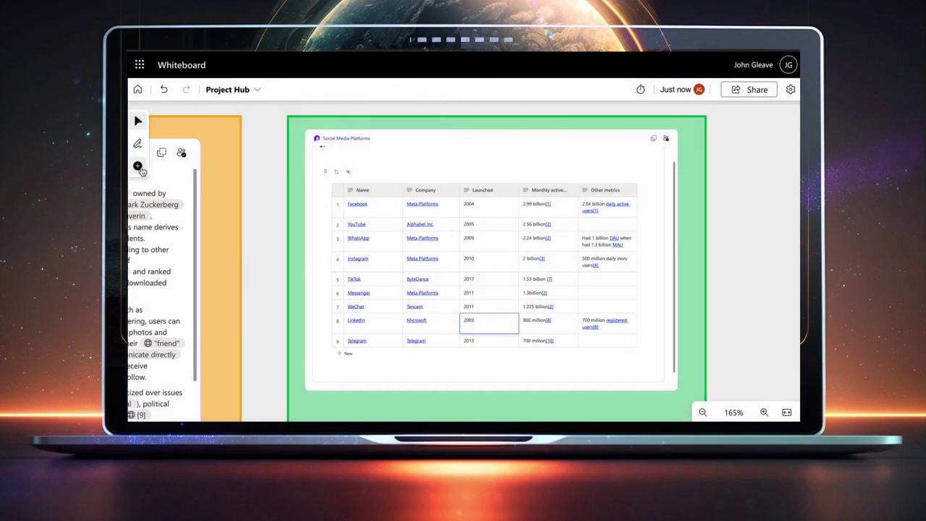
# Place a heart reaction beside the YouTube entry in the Social Media Platforms table
pyautogui.click(139, 167)
pyautogui.click(229, 247)
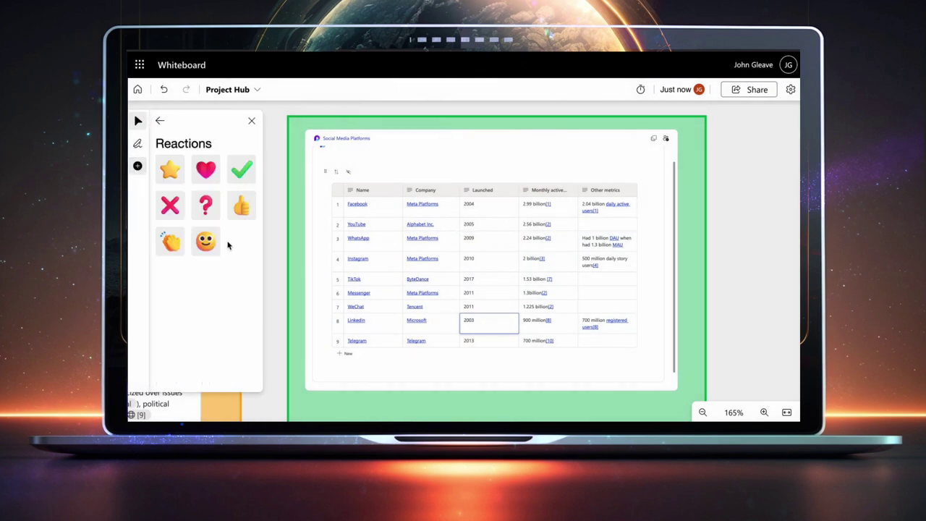
pyautogui.click(209, 173)
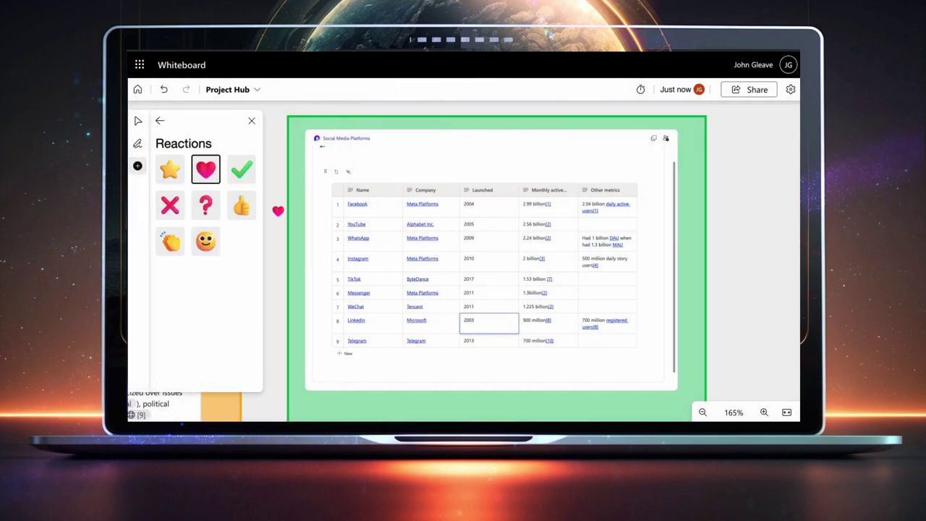
pyautogui.click(389, 223)
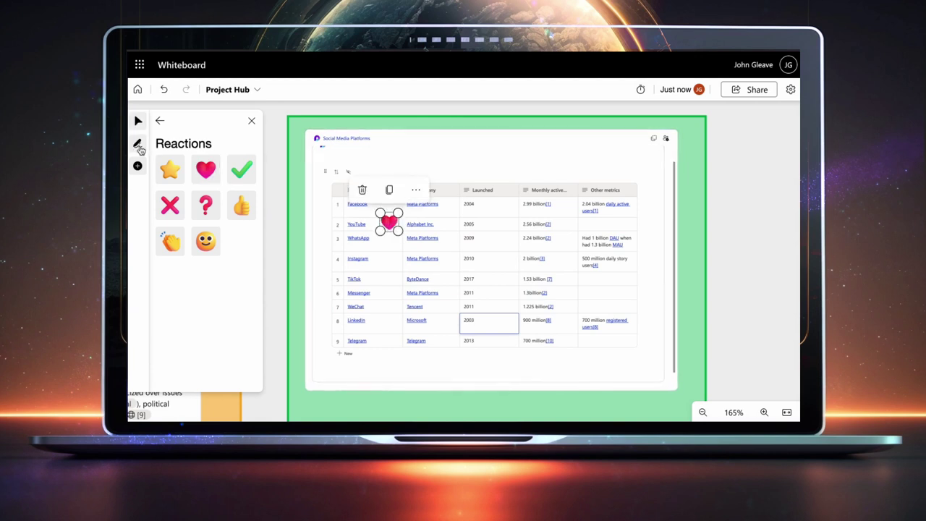
# Mark the Instagram entry in the table with the yellow highlighter and close the drawing and reaction tools
pyautogui.click(138, 147)
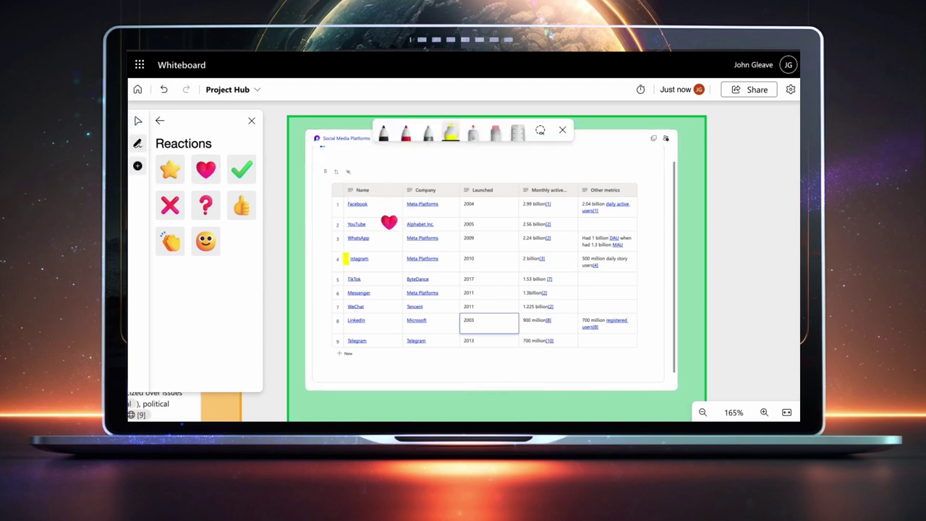
pyautogui.click(562, 130)
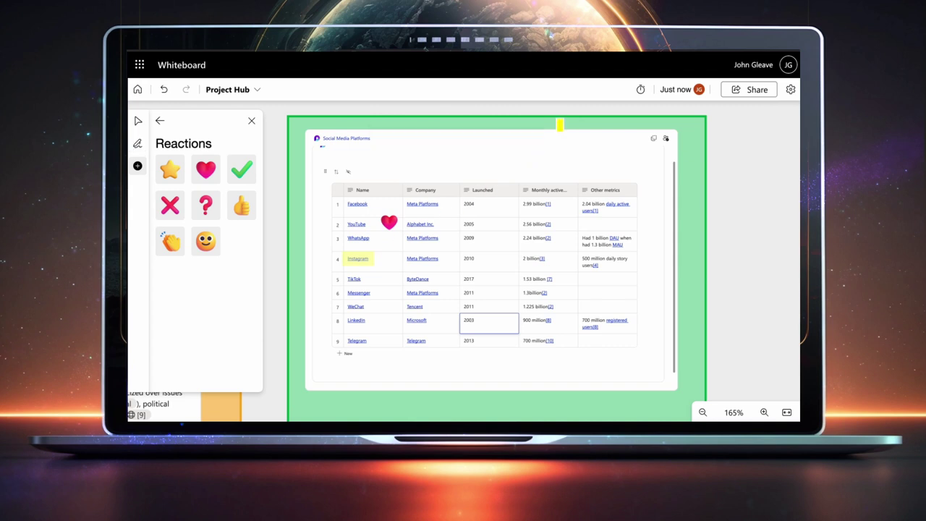
pyautogui.click(252, 121)
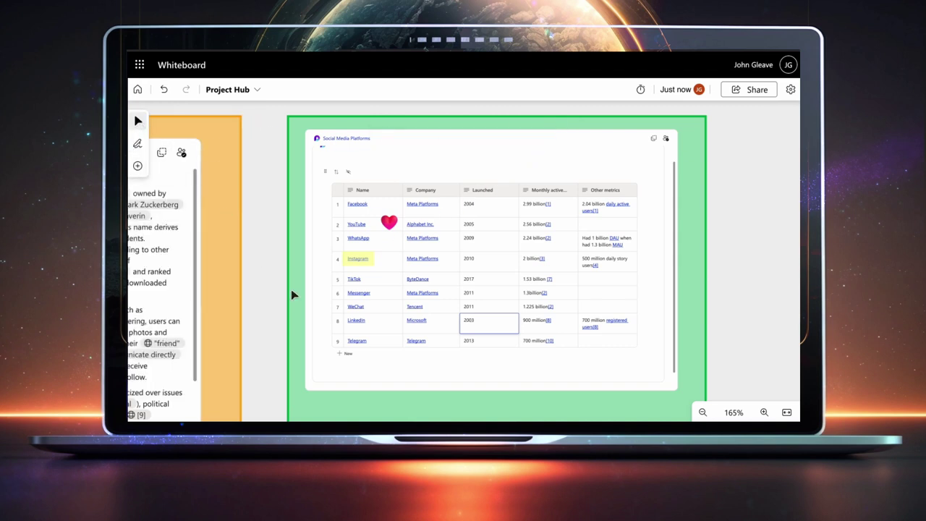
# Reduce the height of the Social Media Platforms component in the Completed column and scroll through its table
pyautogui.click(582, 141)
pyautogui.click(581, 141)
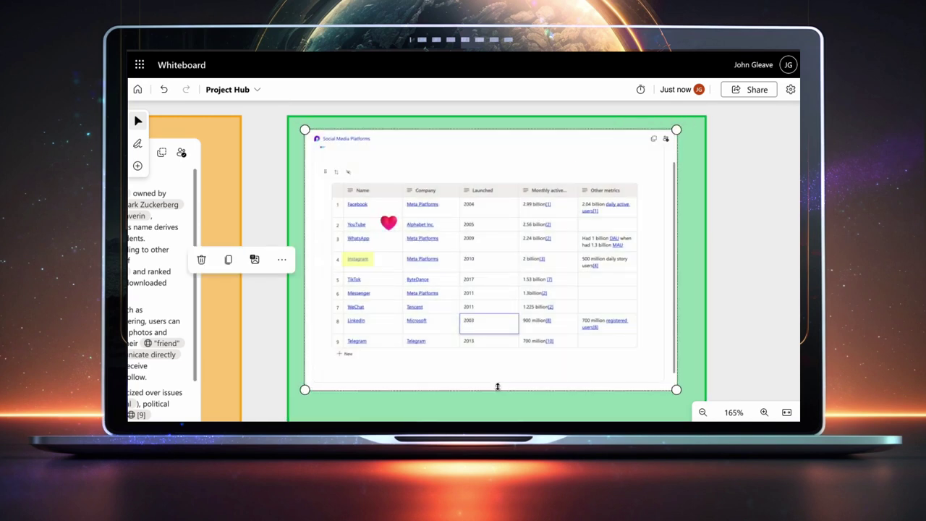
pyautogui.moveTo(497, 391); pyautogui.dragTo(496, 299)
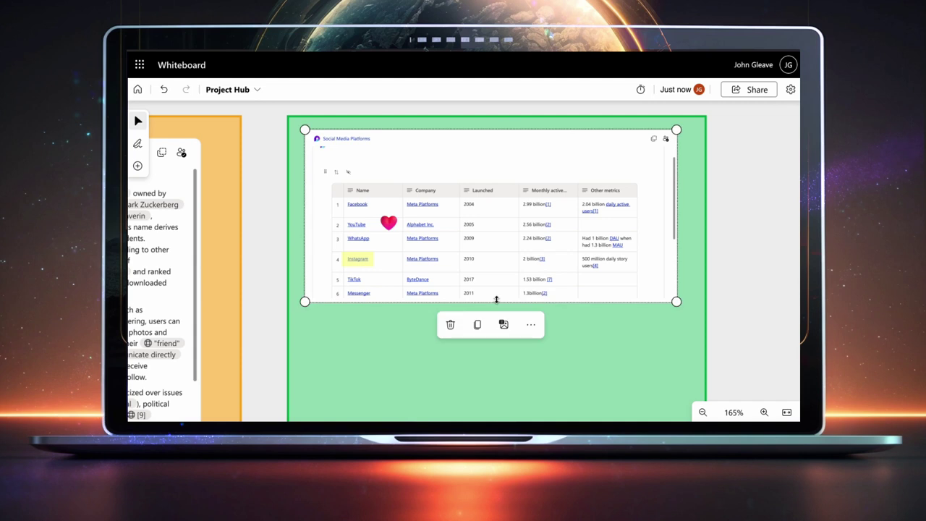
pyautogui.click(609, 327)
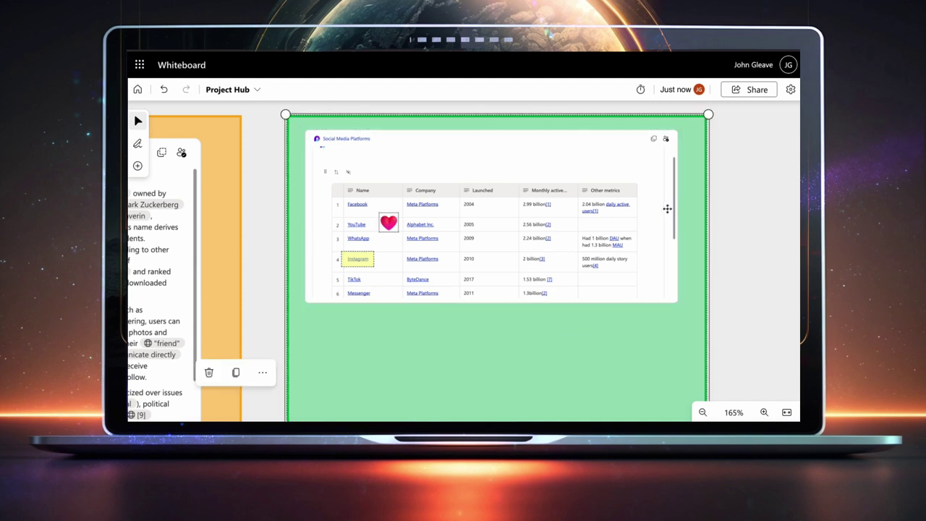
pyautogui.click(671, 208)
pyautogui.scroll(-3, 673, 207)
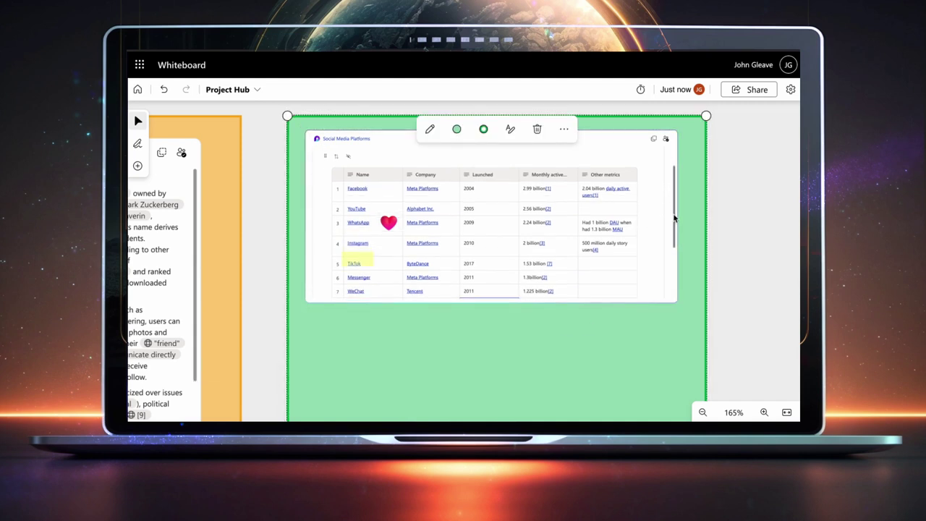
pyautogui.scroll(2, 673, 209)
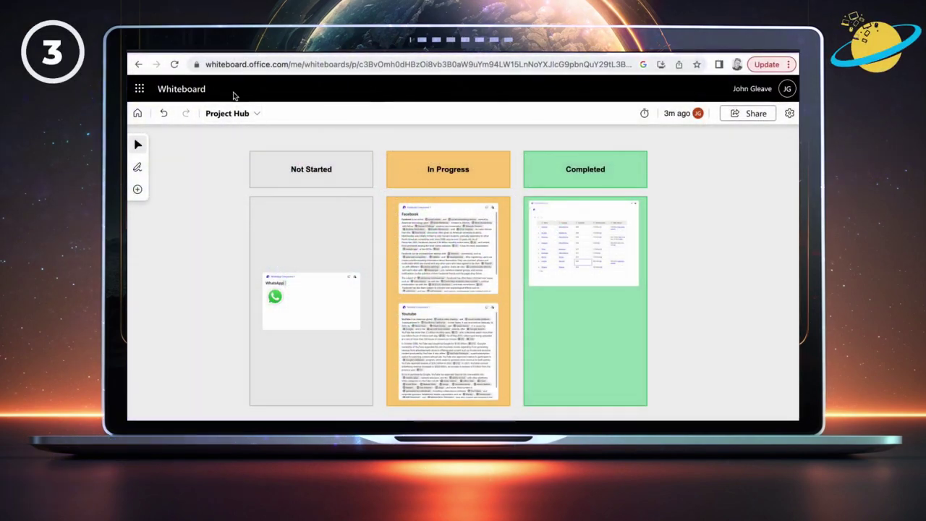
# Copy the whiteboard's web address, switch to Microsoft Teams and start a new Website tab in Blog Centre's General channel
pyautogui.click(238, 64)
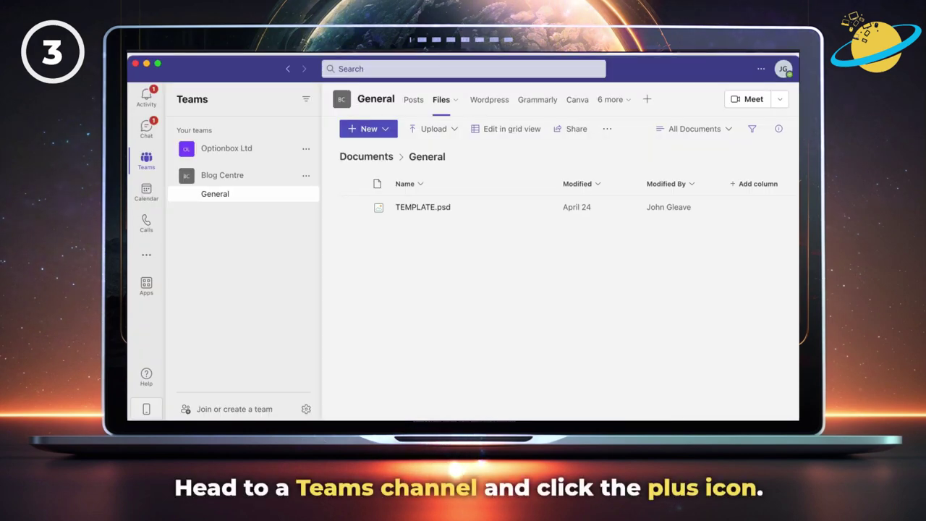
pyautogui.click(647, 101)
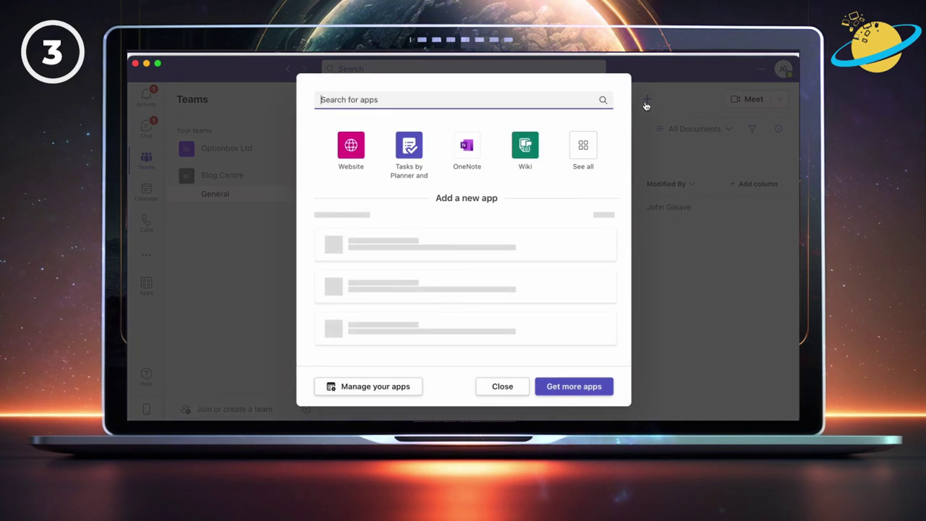
pyautogui.write('website')
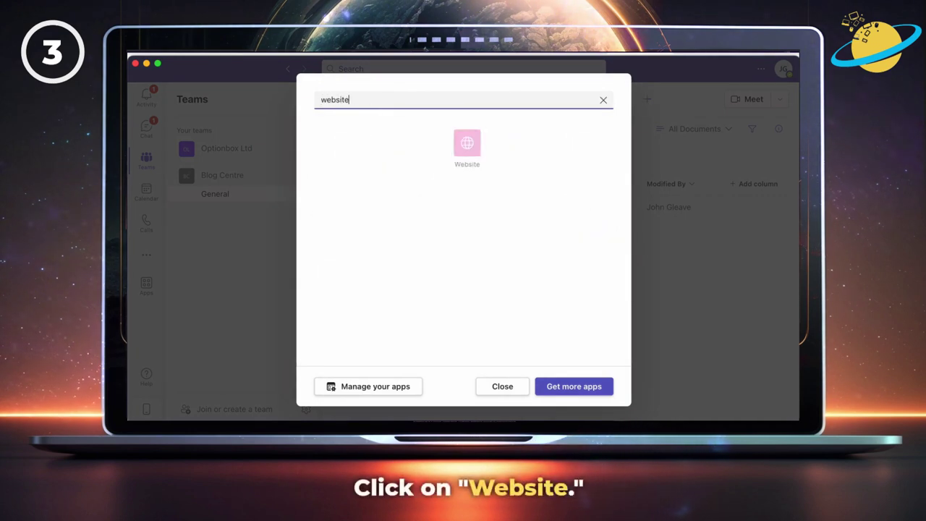
pyautogui.click(473, 148)
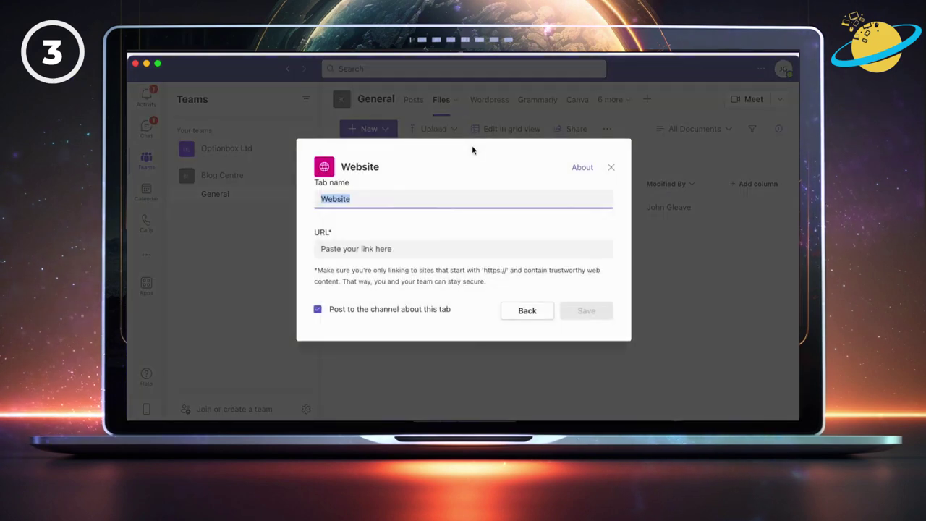
# Name the website tab Project Hub, paste the copied whiteboard link as its URL and save the tab
pyautogui.write('Proje')
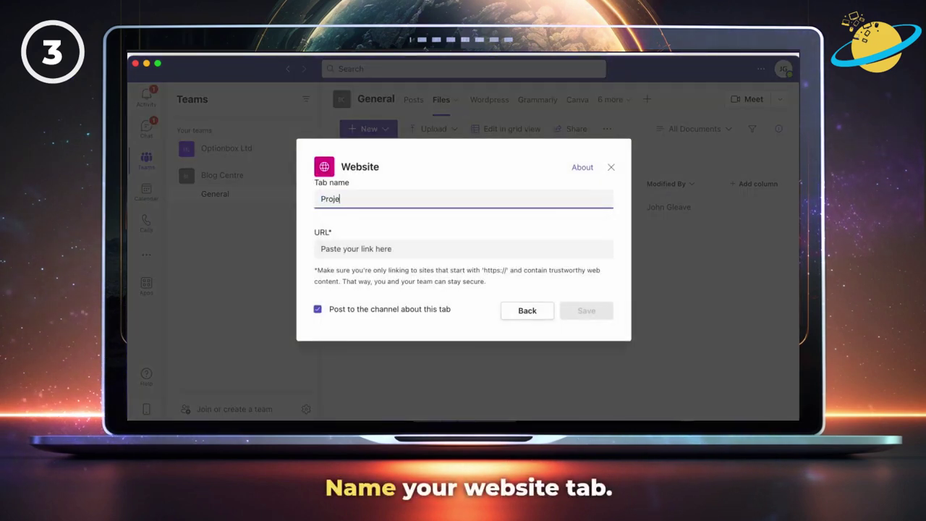
pyautogui.write('ct Hub')
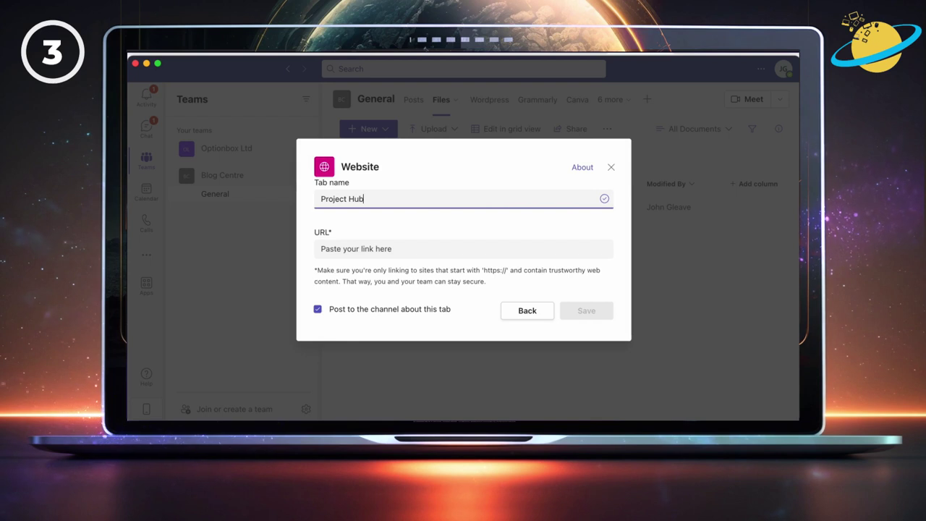
pyautogui.click(473, 249)
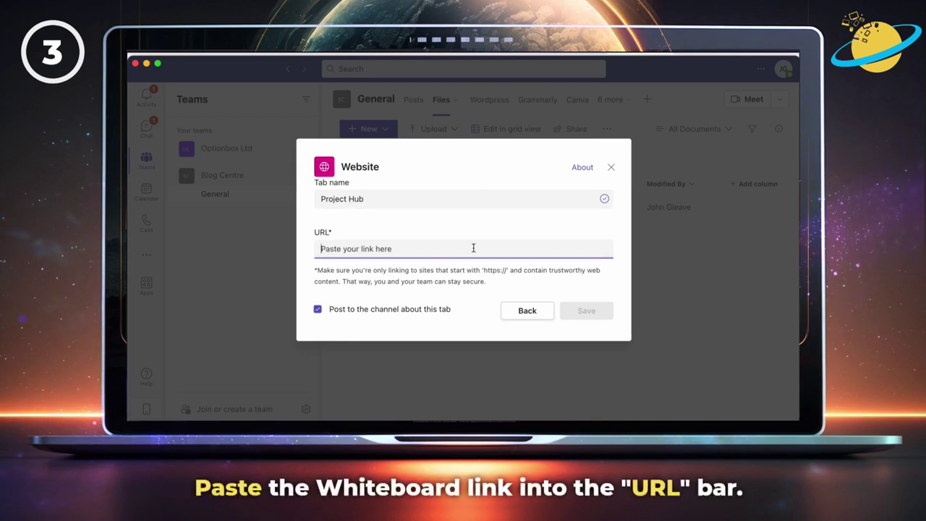
pyautogui.press('super+v')
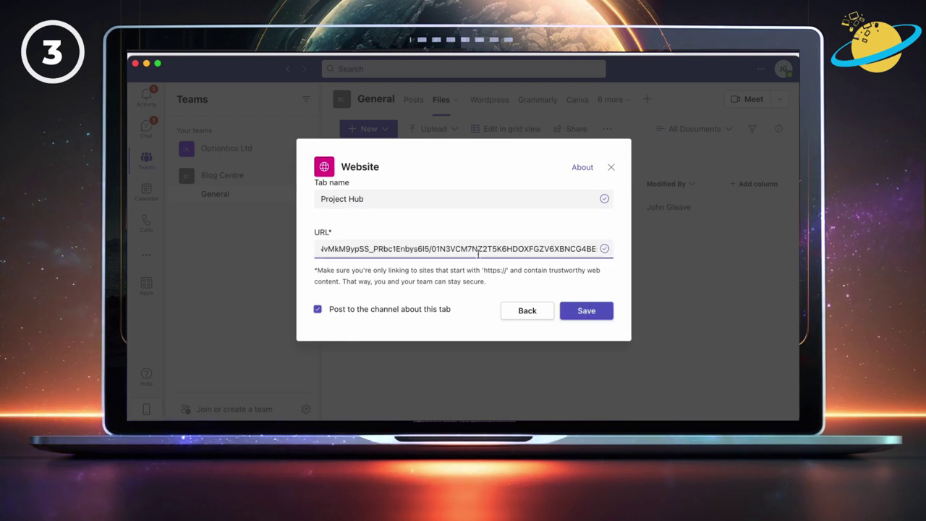
pyautogui.click(581, 310)
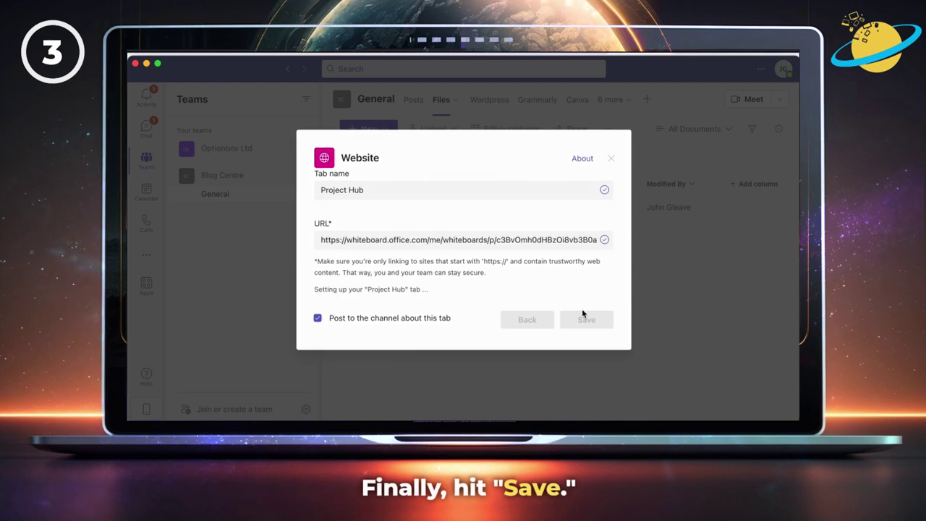